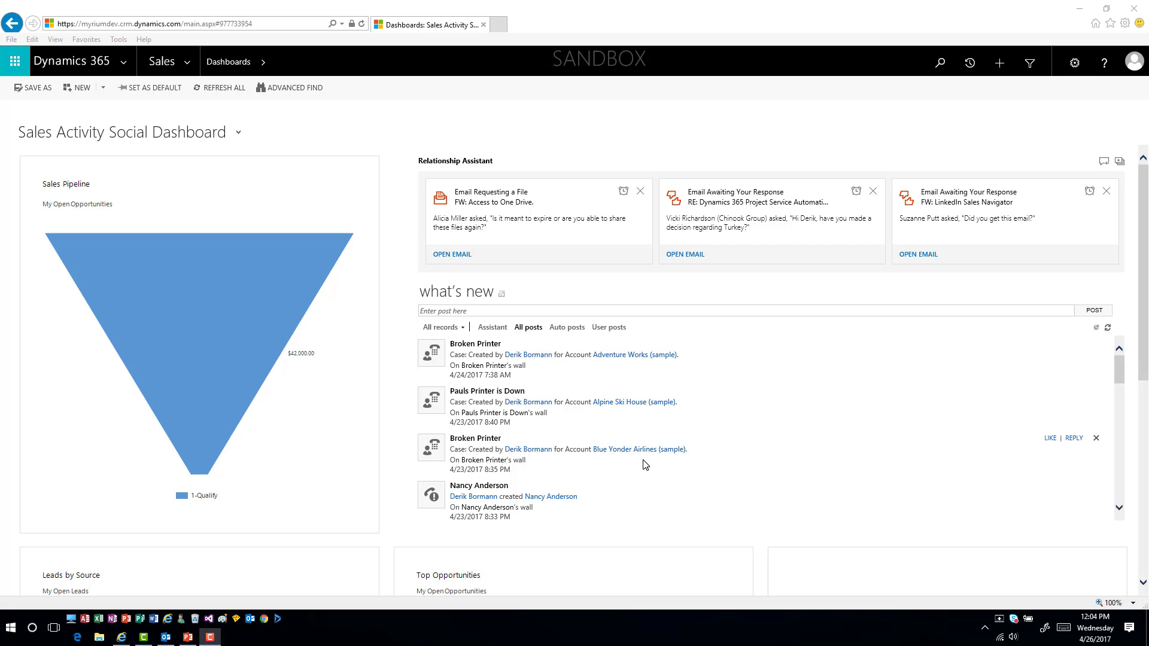
# Open the Enable Resource Scheduling for Entities setup from Resource Scheduling Administration
pyautogui.click(189, 66)
pyautogui.click(1030, 108)
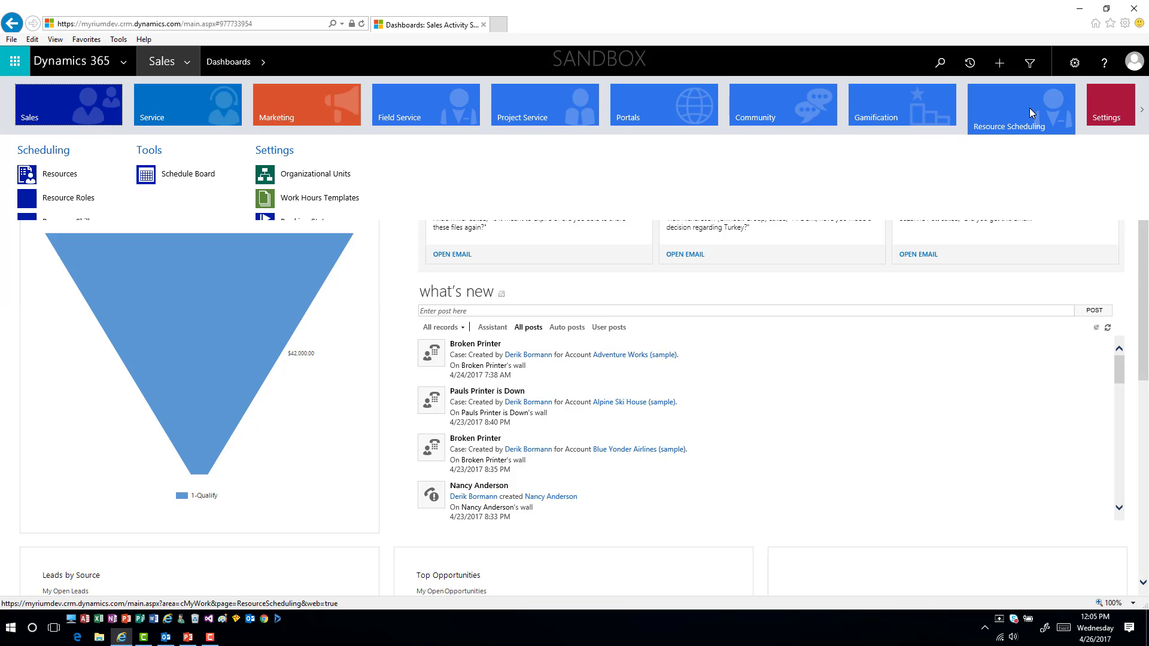
pyautogui.click(324, 299)
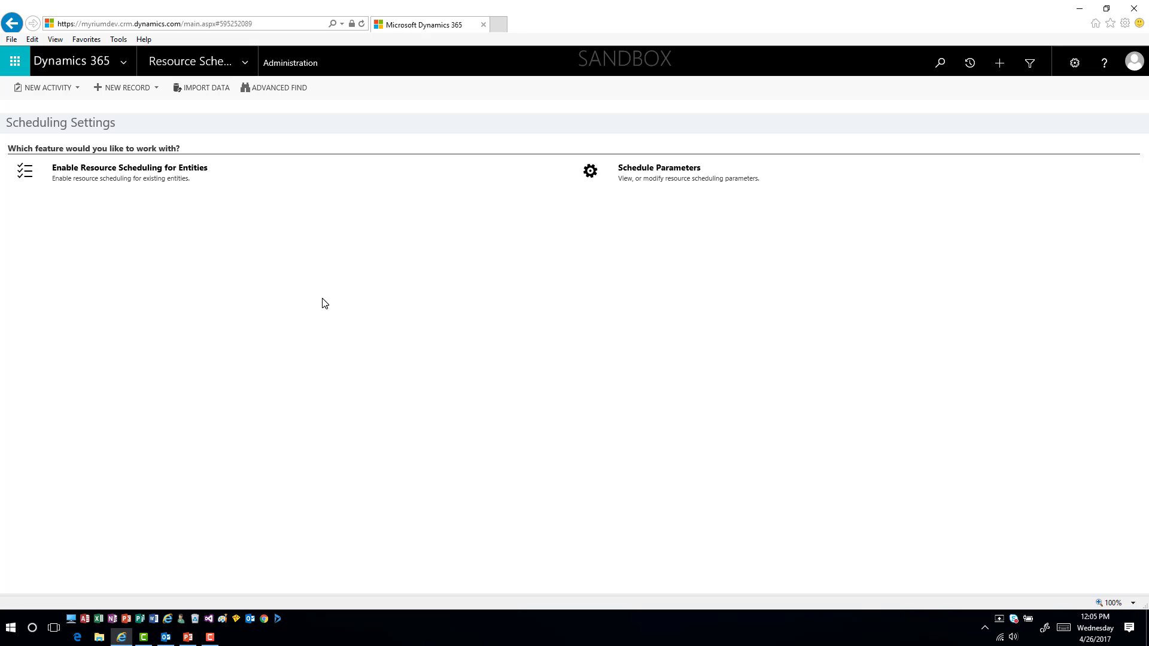
pyautogui.click(175, 172)
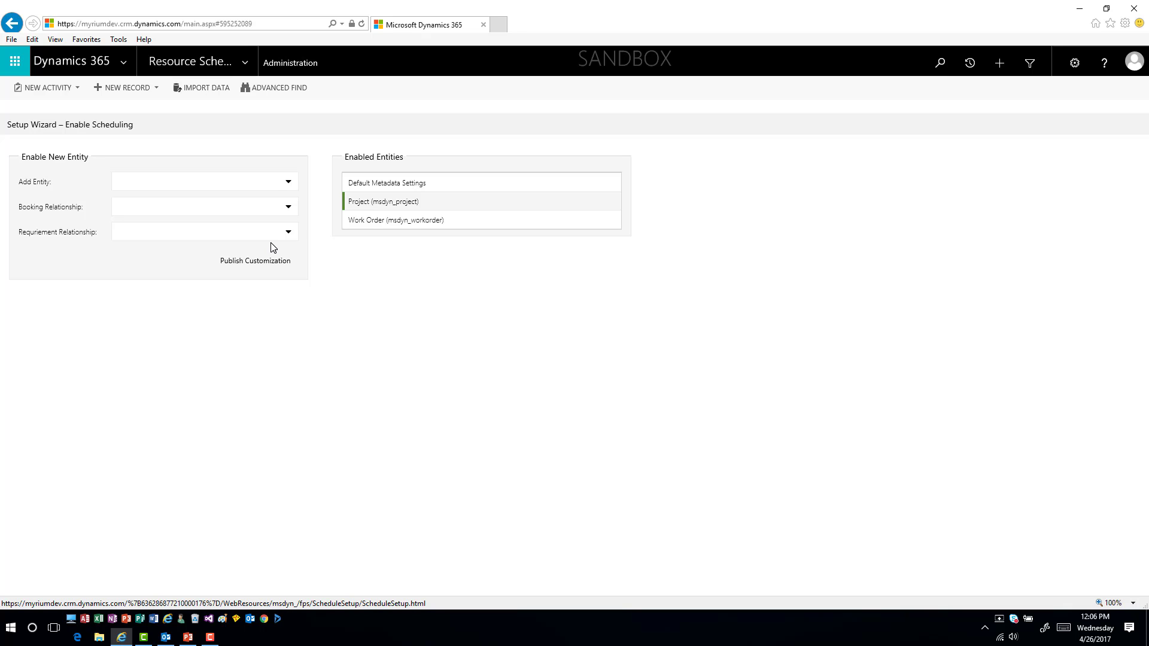
# Choose Opportunity as the entity to enable for resource scheduling
pyautogui.click(288, 183)
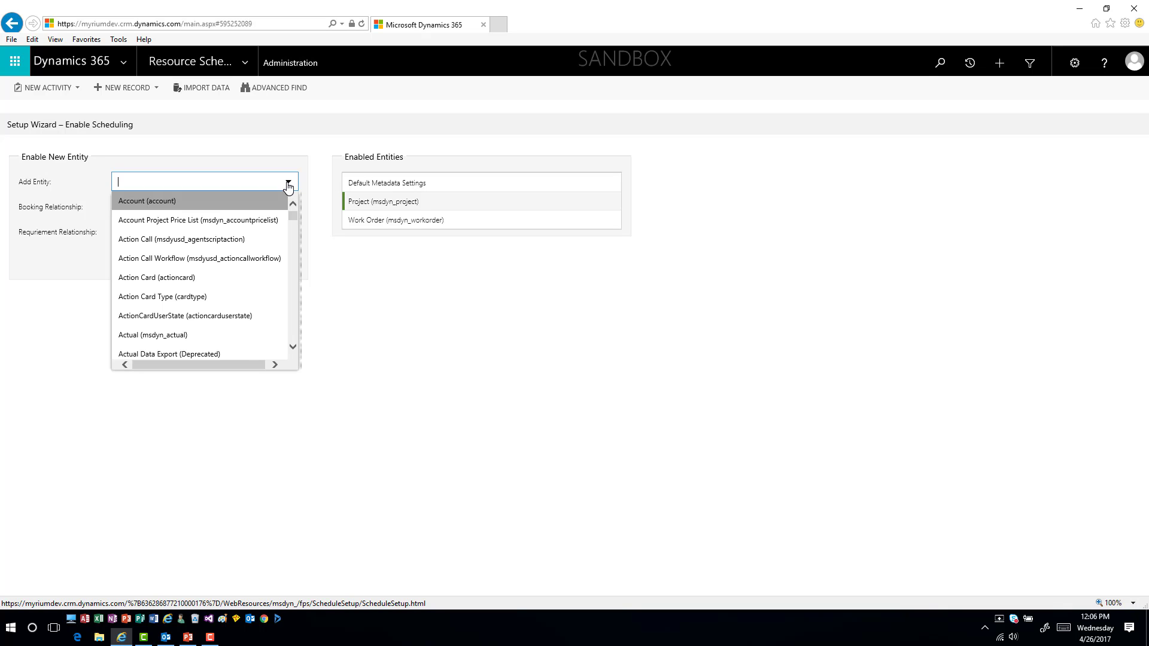
pyautogui.write('O')
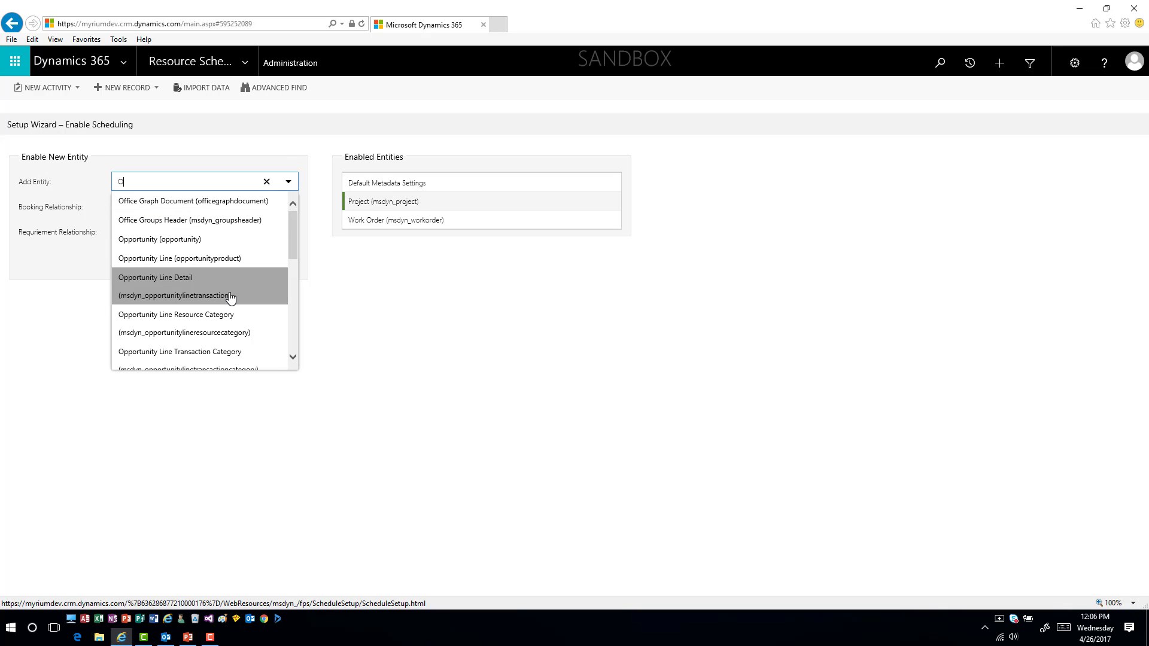
pyautogui.click(216, 240)
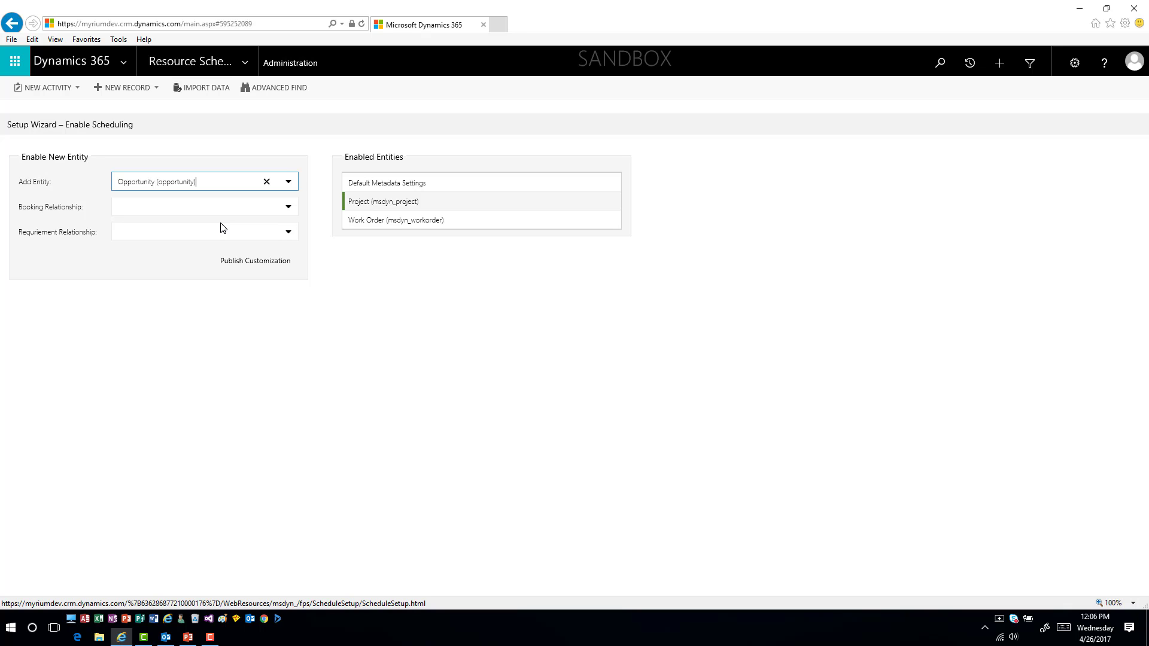
# Set booking and requirement relationships to new_opportunity and publish the customization
pyautogui.click(286, 209)
pyautogui.click(197, 244)
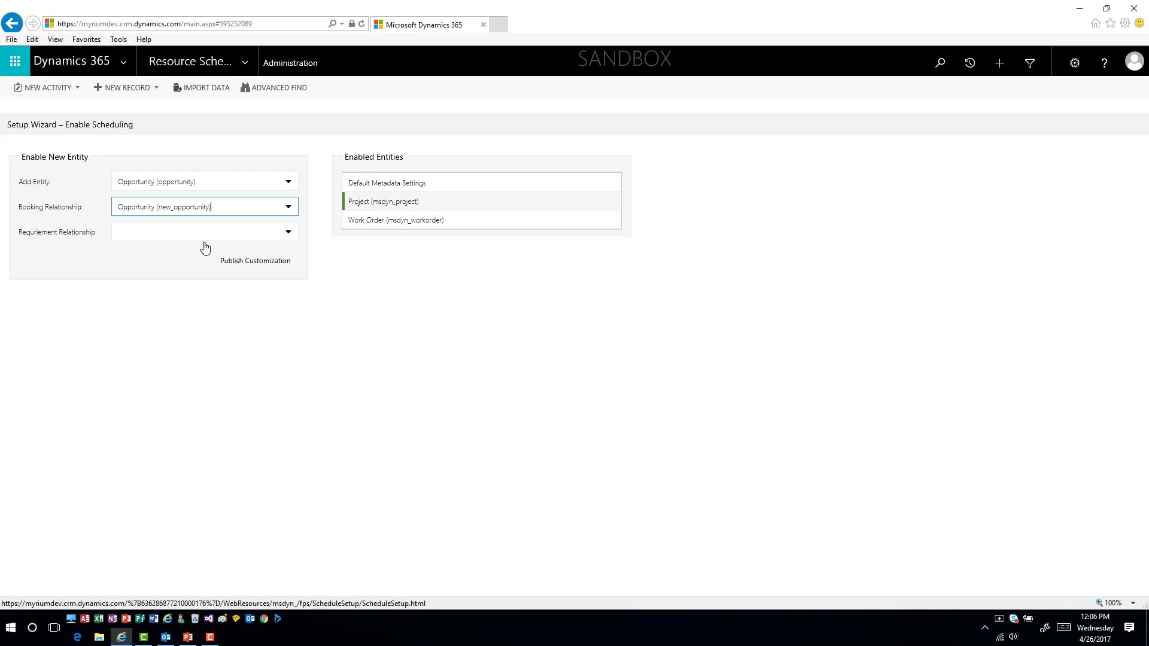
pyautogui.click(289, 234)
pyautogui.click(256, 274)
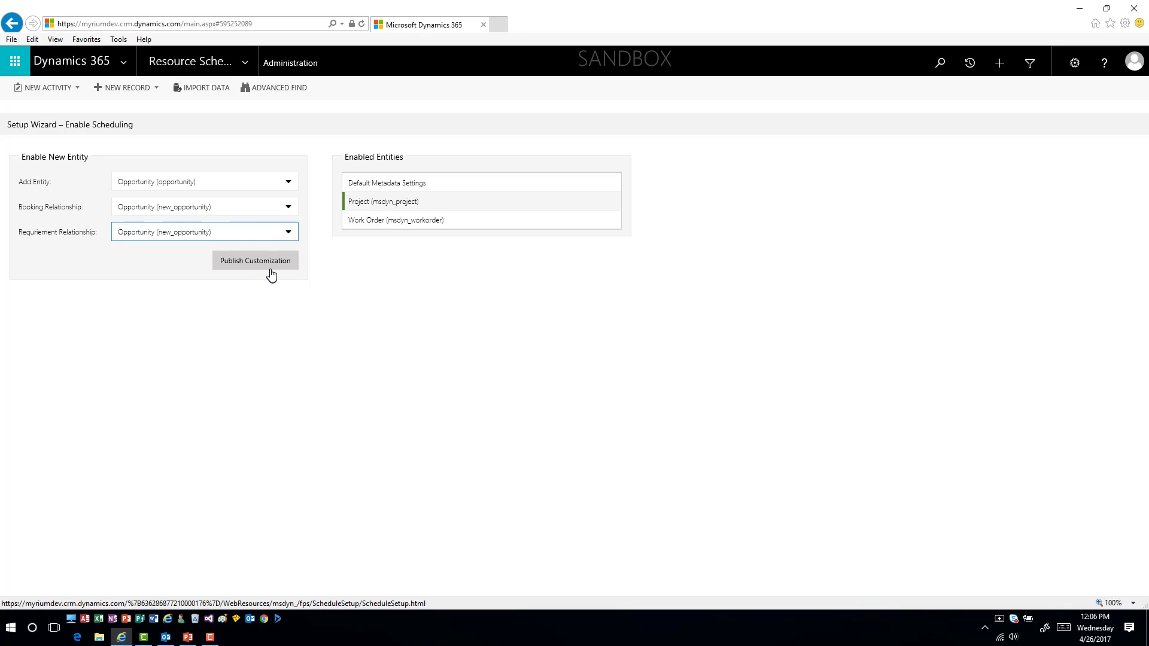
pyautogui.click(272, 267)
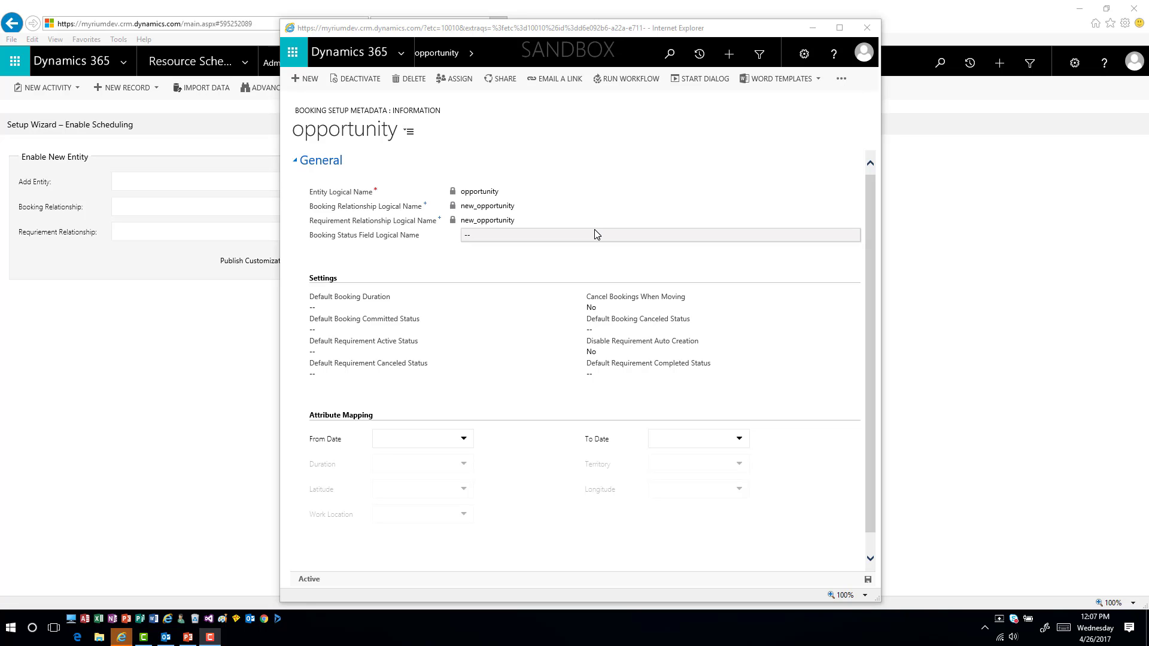
# Set the booking status field to new_oppstatus and the default booking duration to 1 hour
pyautogui.click(554, 236)
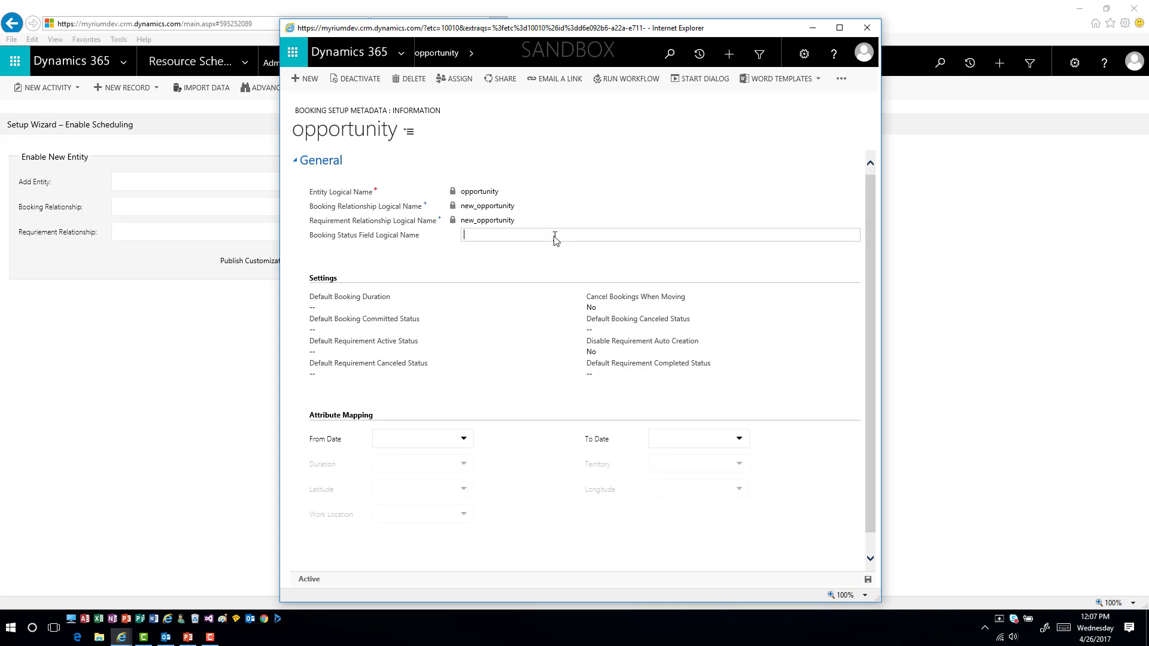
pyautogui.write('new_oppstatus')
pyautogui.press('Tab')
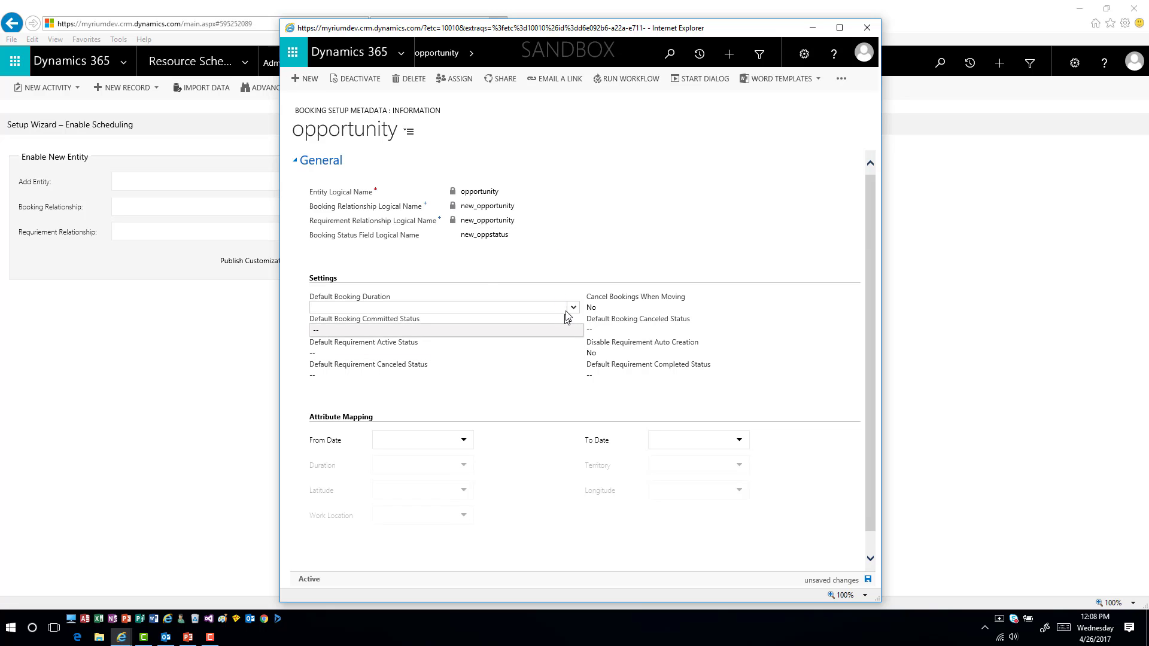
pyautogui.click(572, 308)
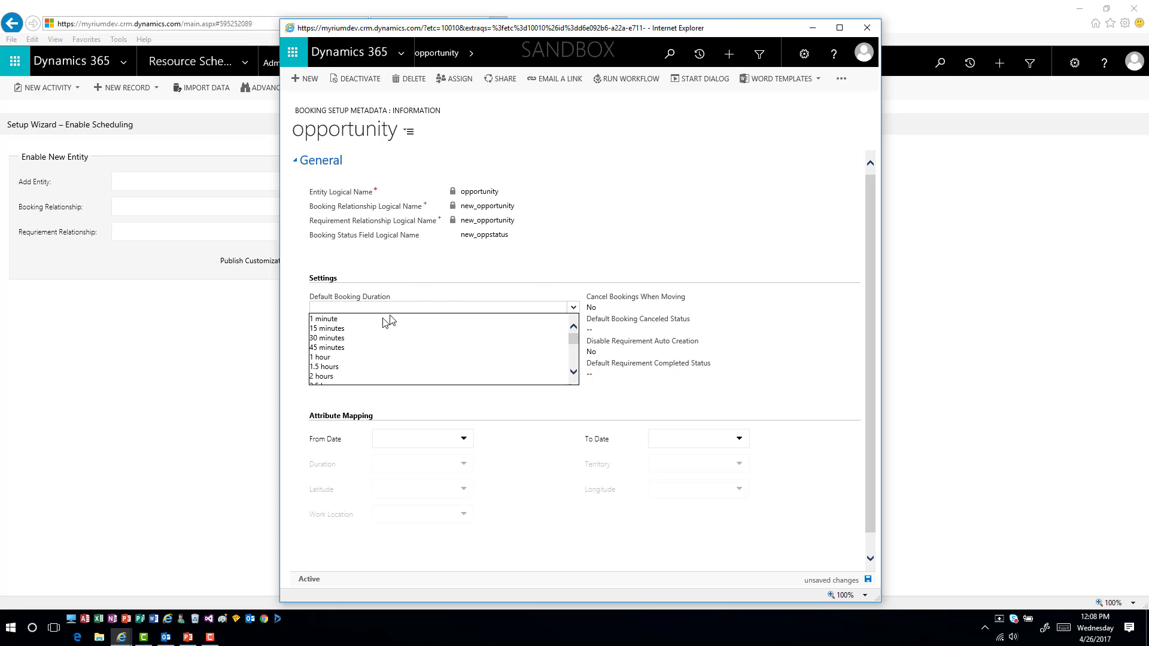
pyautogui.click(364, 357)
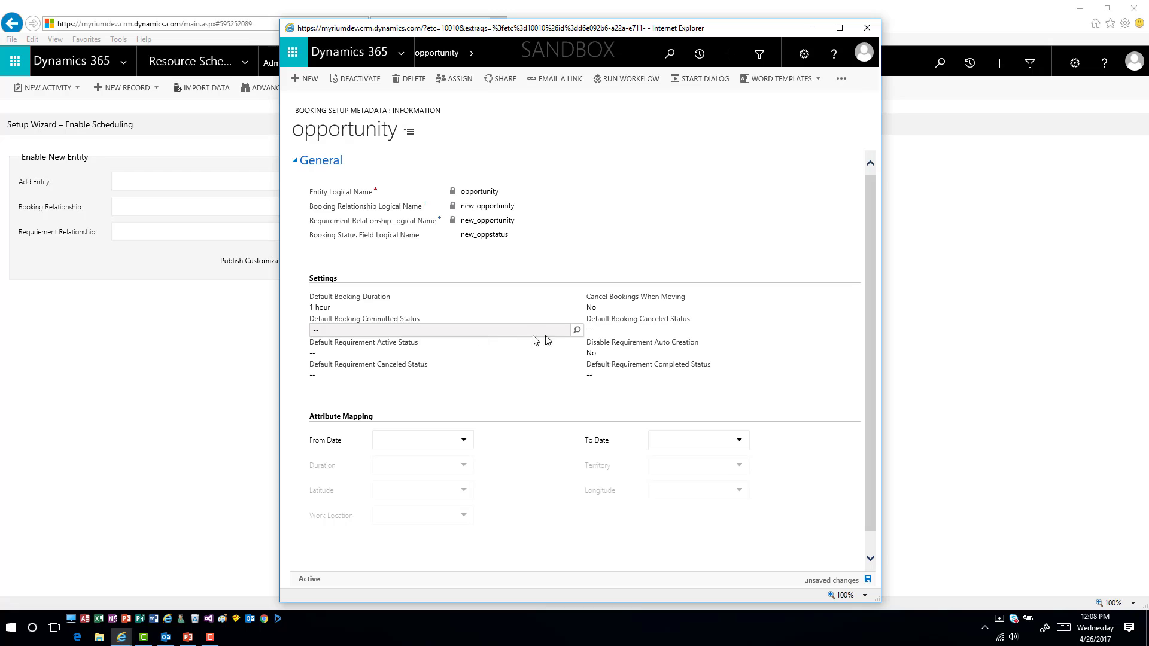
# Set default statuses: booking Committed and Canceled; requirement Active, Canceled and Completed
pyautogui.click(578, 331)
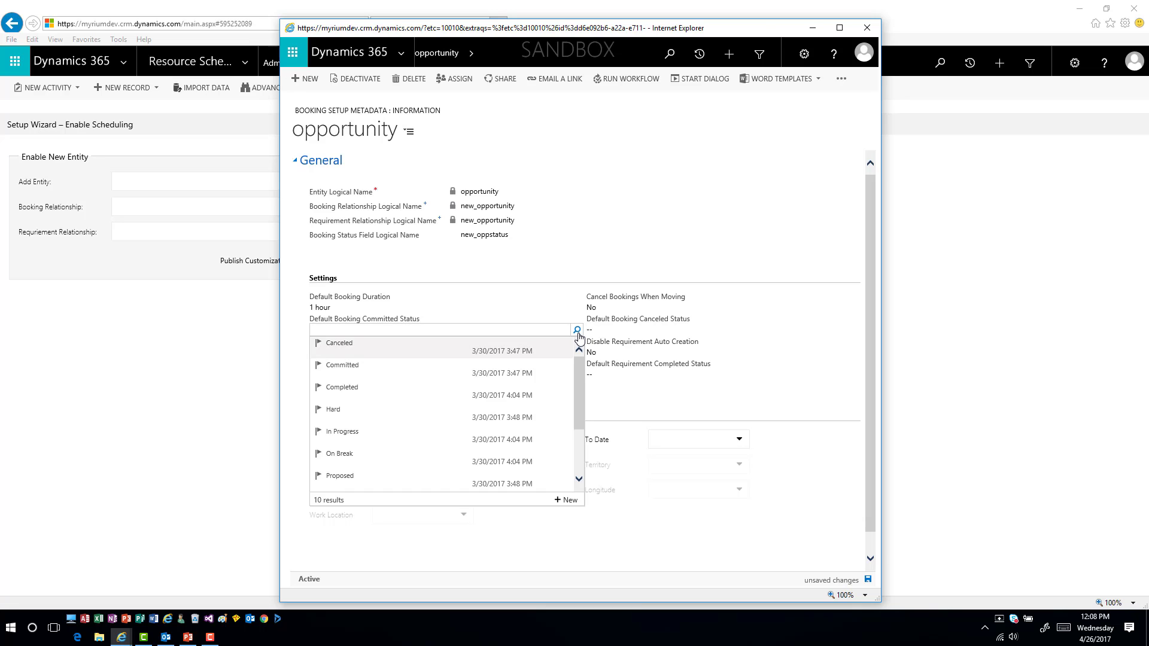
pyautogui.click(403, 372)
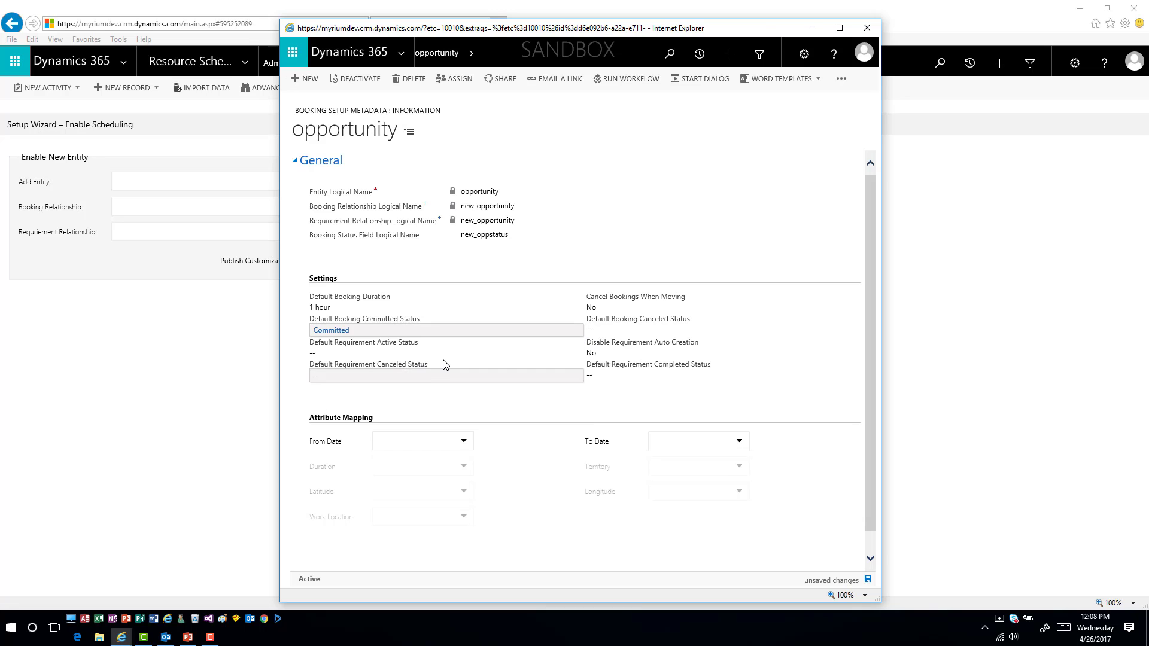
pyautogui.click(577, 355)
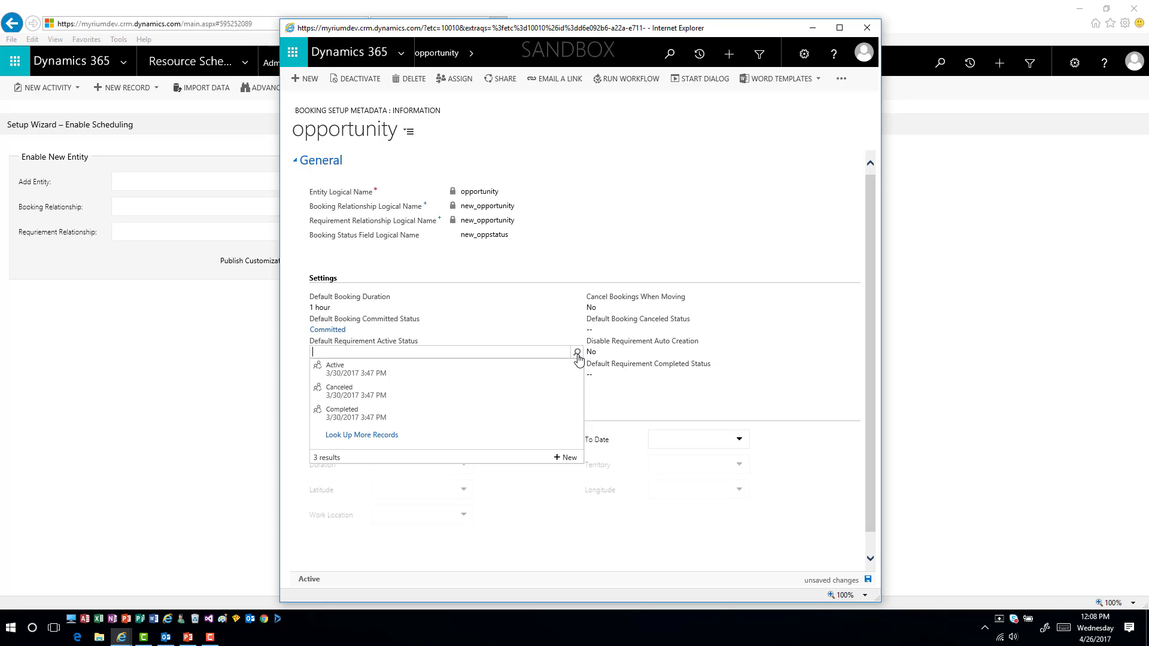
pyautogui.click(483, 377)
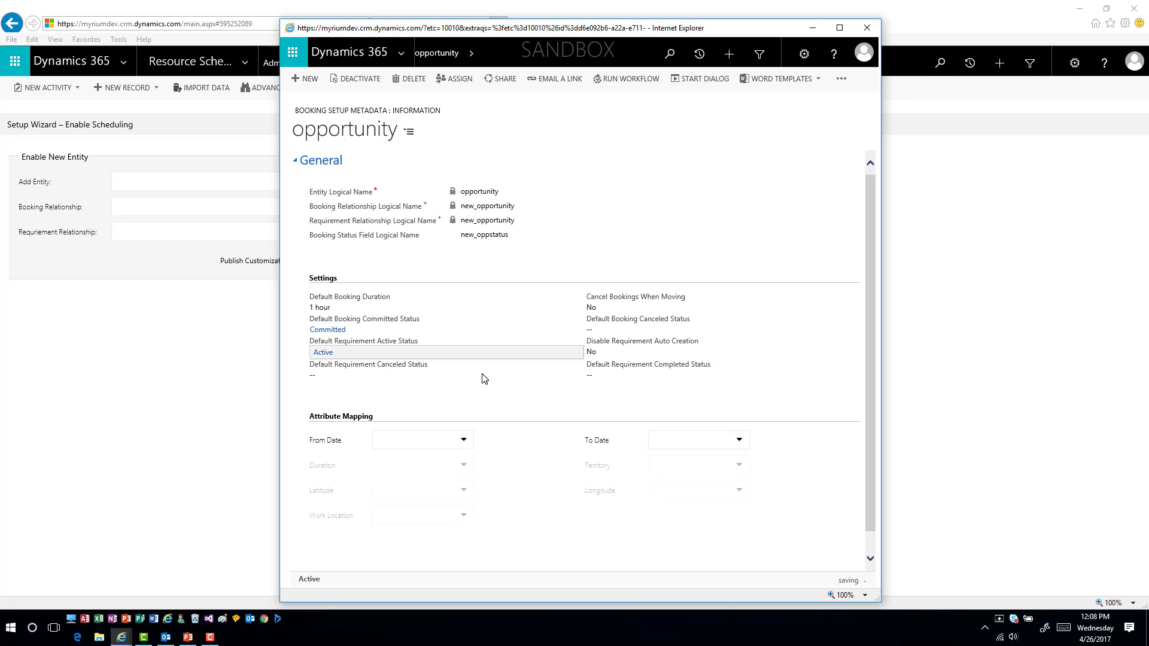
pyautogui.click(576, 375)
pyautogui.click(503, 412)
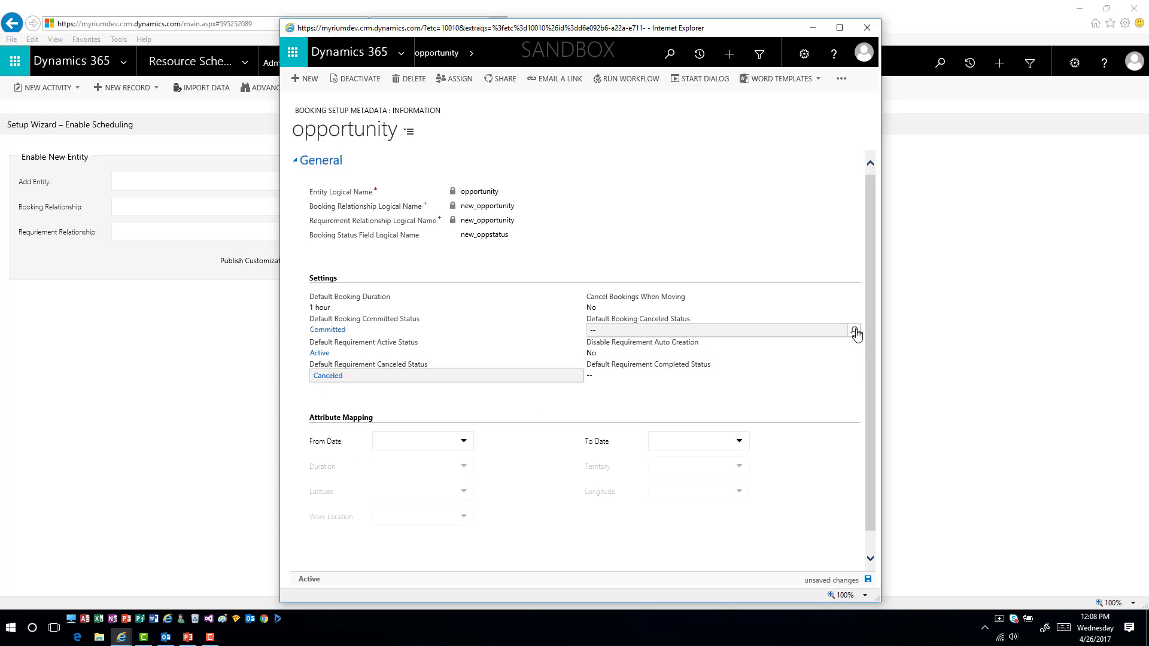
pyautogui.click(855, 331)
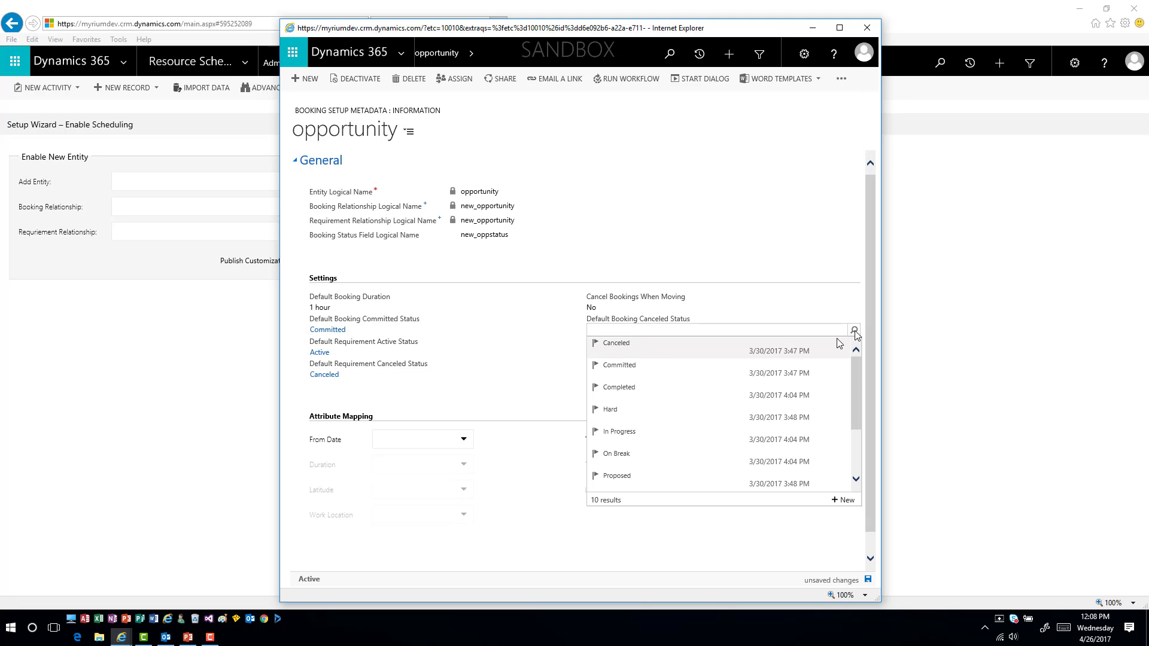
pyautogui.click(649, 350)
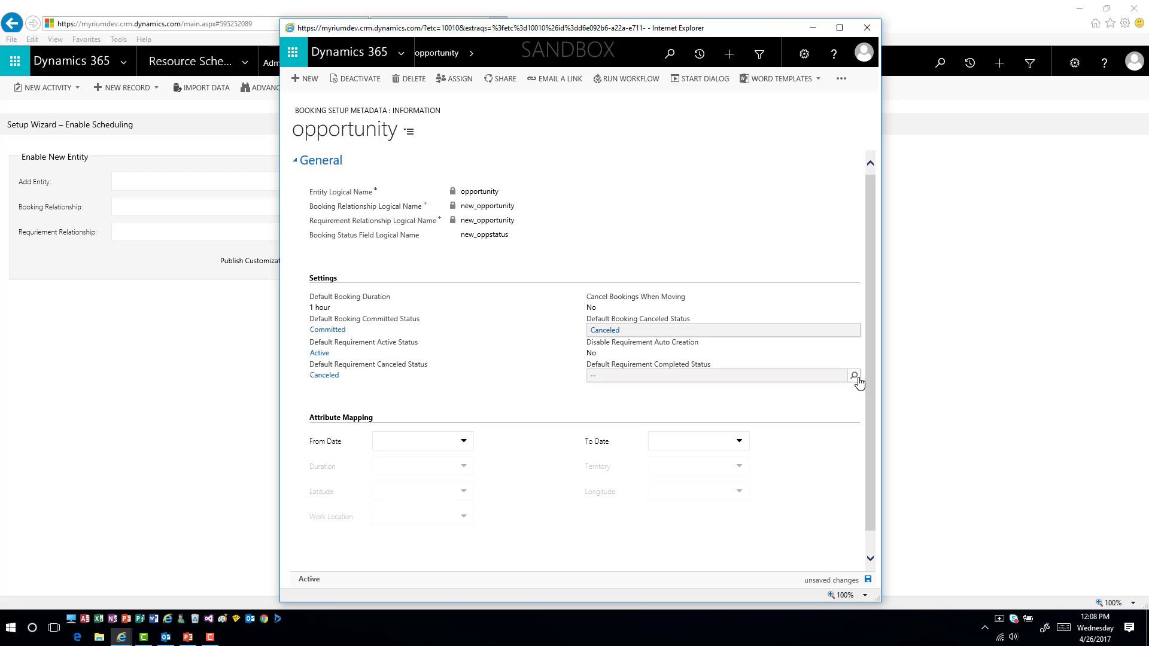
pyautogui.click(857, 378)
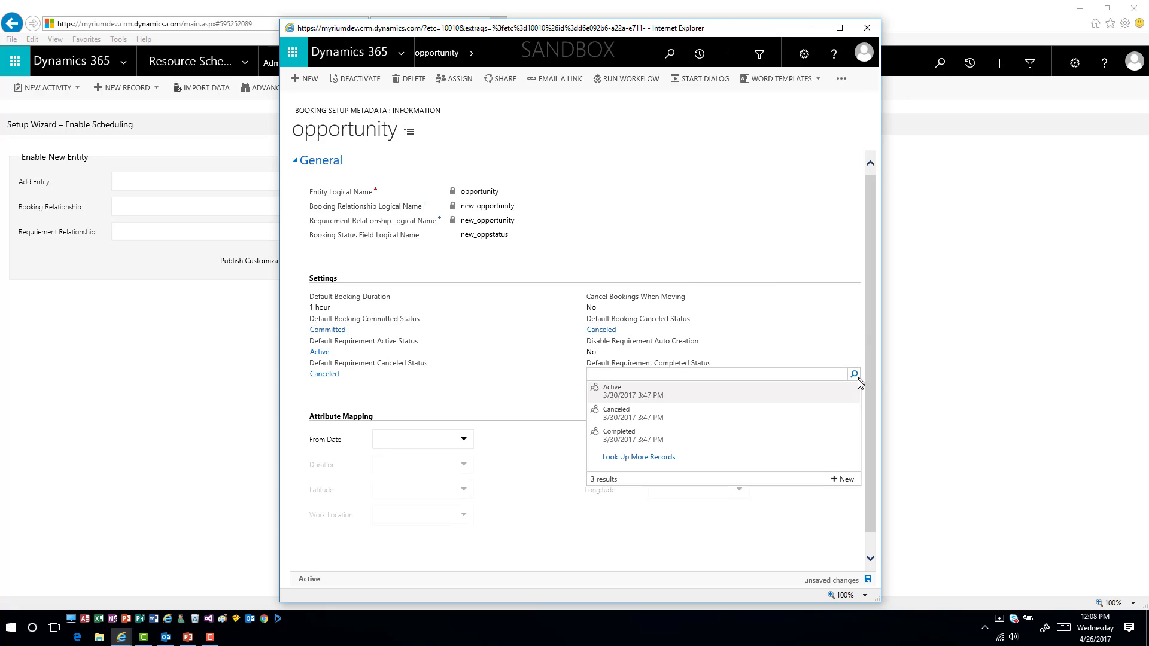
pyautogui.click(710, 433)
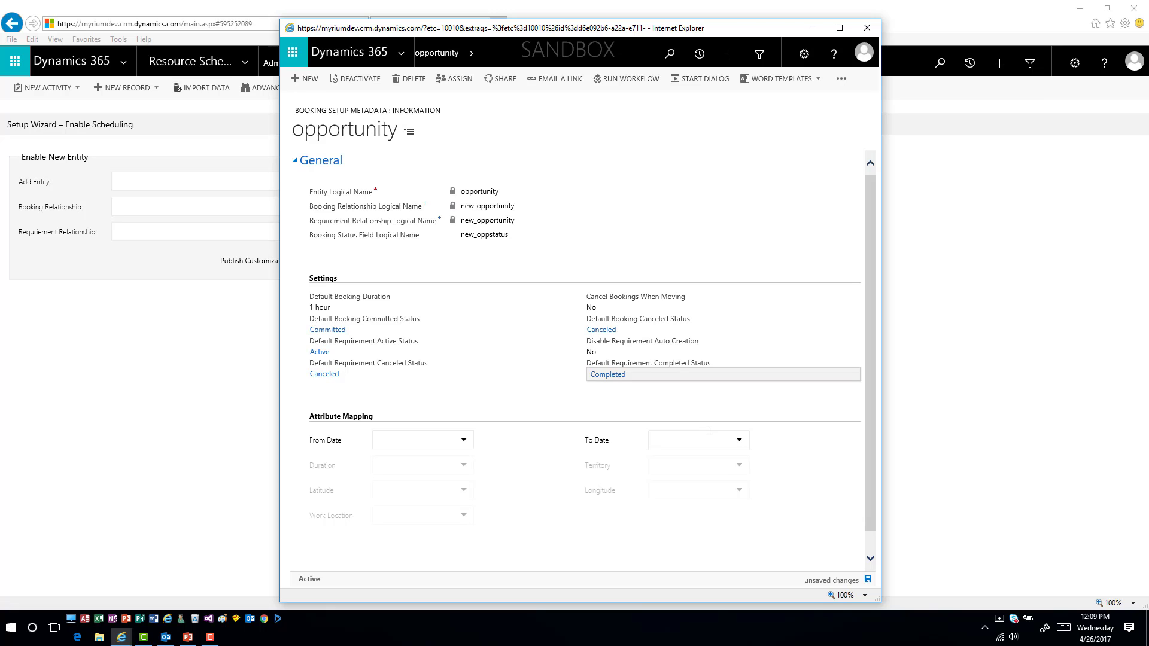
# Save the opportunity's Booking Setup Metadata record and close its window
pyautogui.click(869, 580)
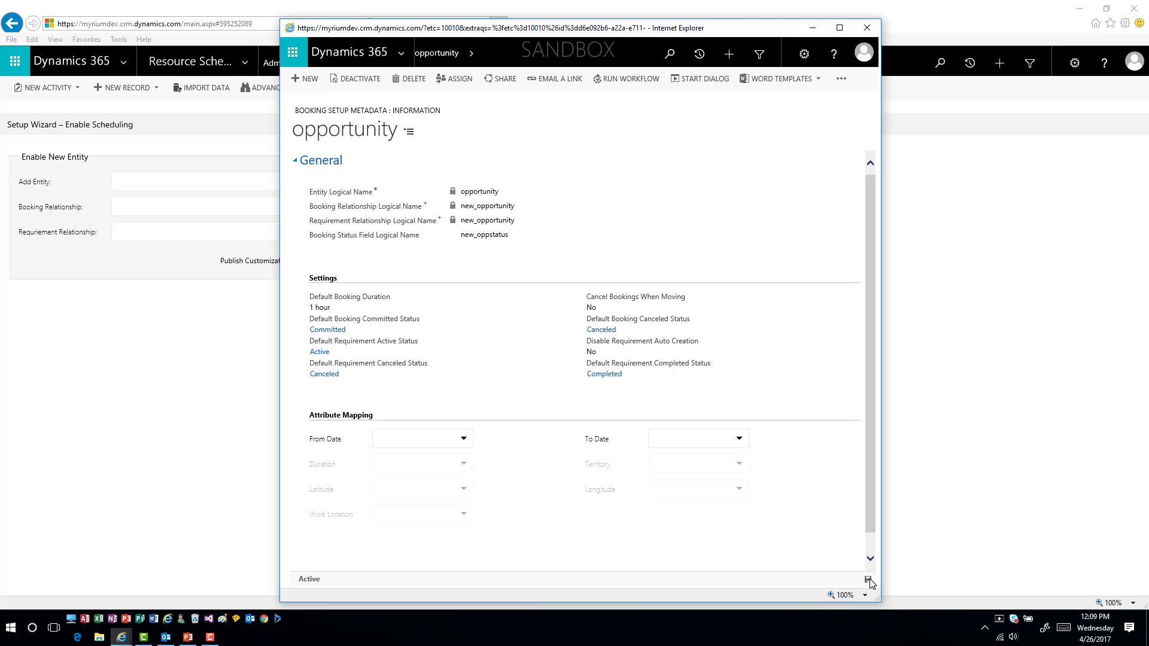
pyautogui.click(867, 28)
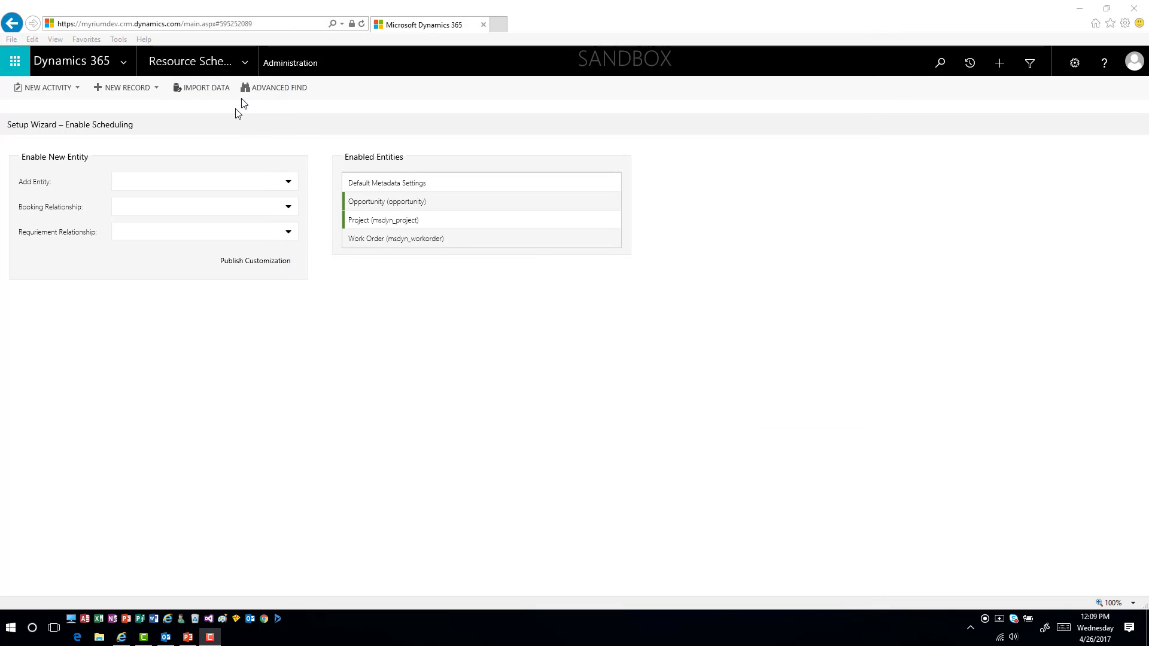
# Go to Sales > Opportunities to show My Open Opportunities
pyautogui.click(249, 68)
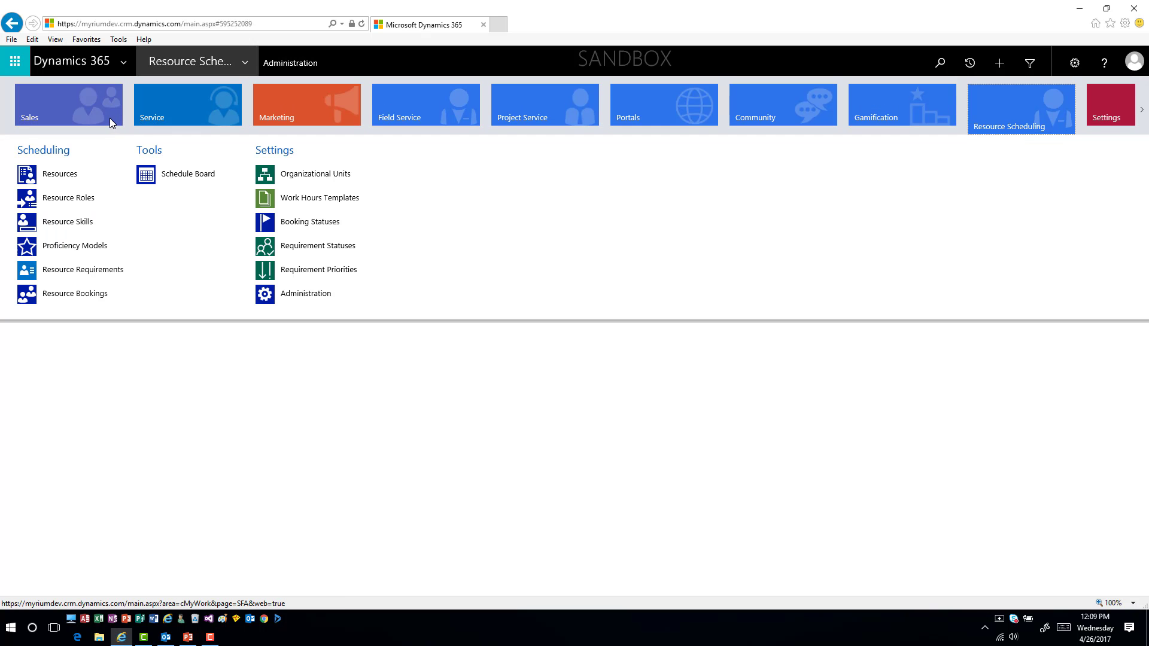
pyautogui.moveTo(110, 118)
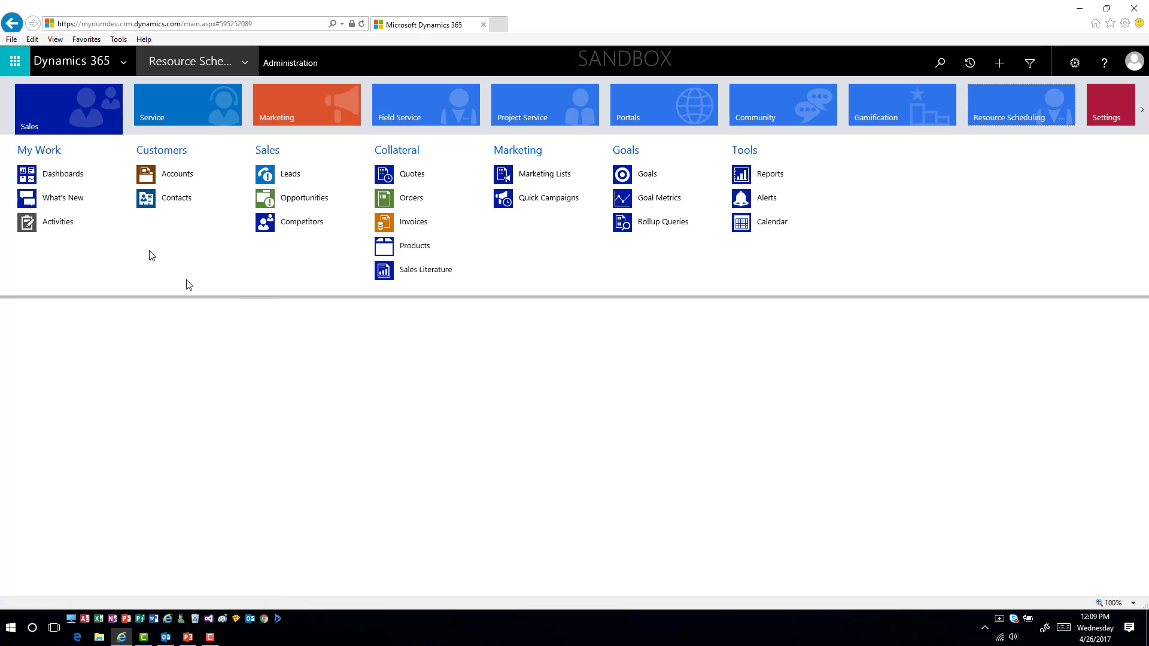
pyautogui.click(333, 209)
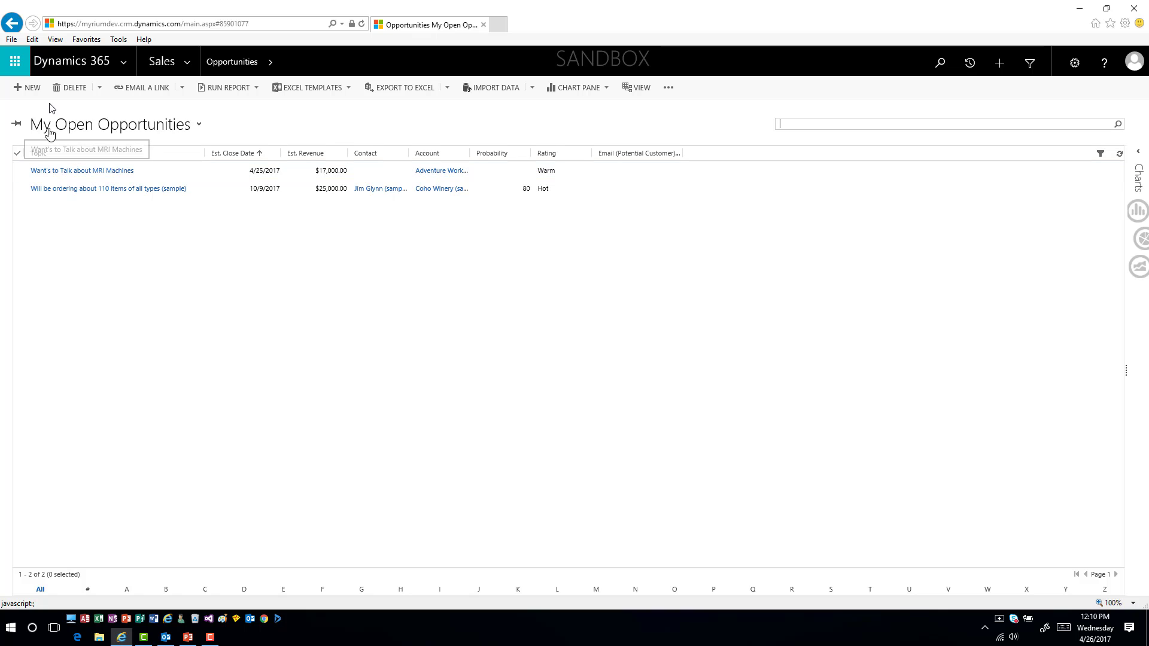
# Start a new opportunity with the topic 'Needs Assistance on Opp Item'
pyautogui.click(26, 89)
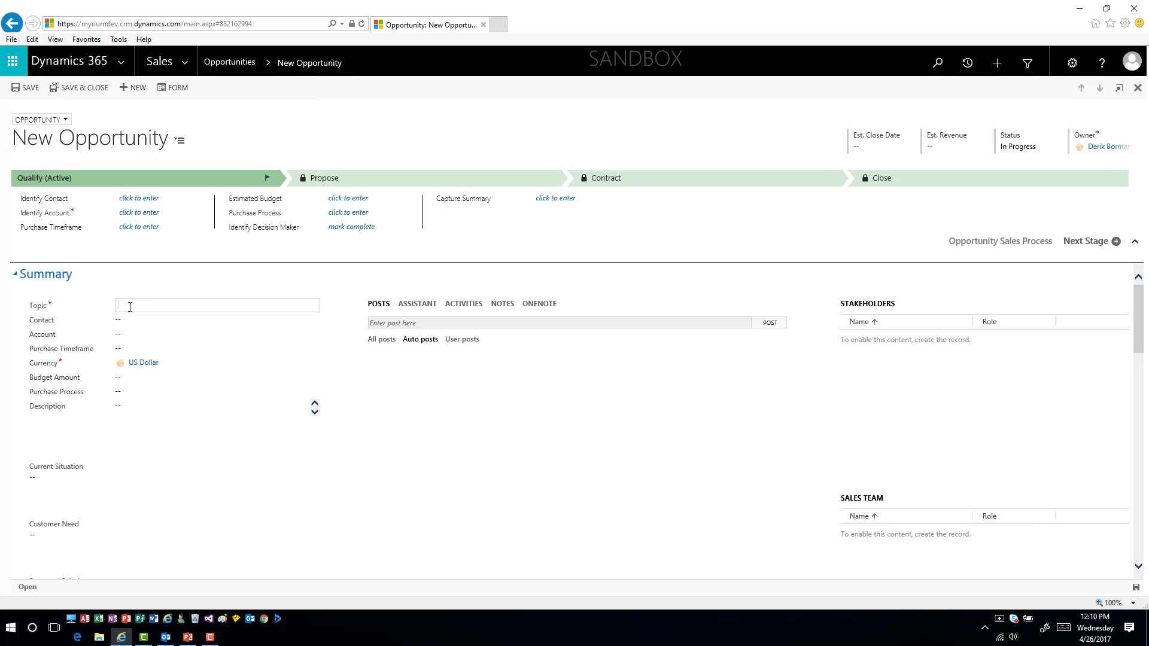
pyautogui.write('Needs Assistance on Opp Item')
pyautogui.press('Tab')
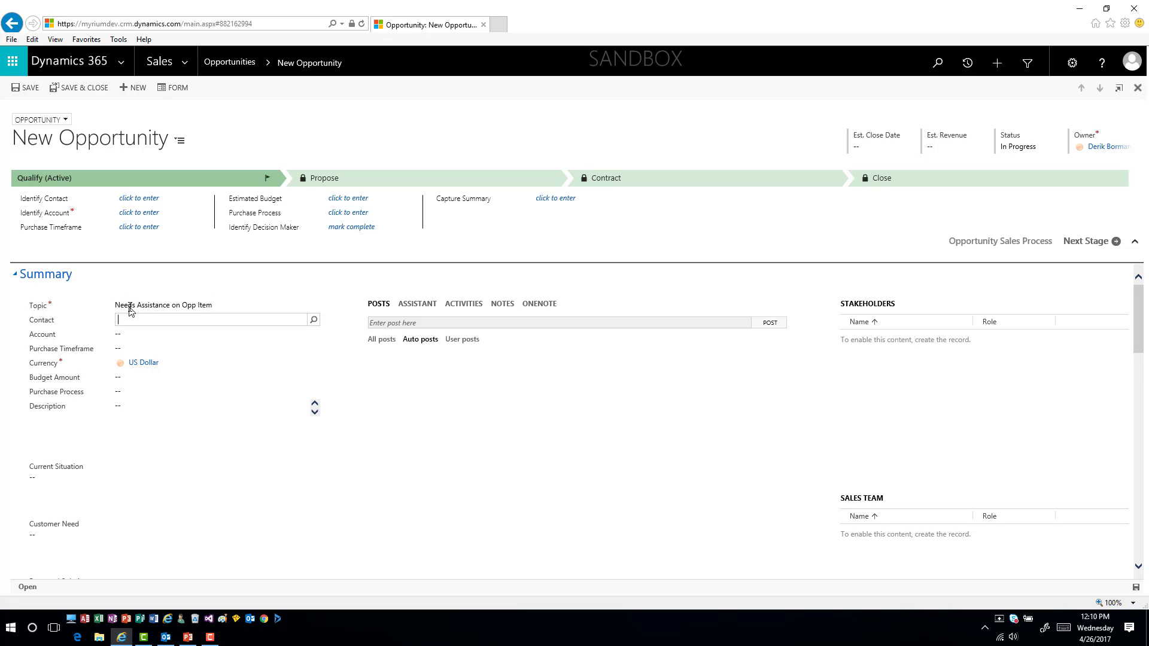
# Set Est. Close Date to 4/28/2017 and Est. Revenue to 36000, then save
pyautogui.click(898, 148)
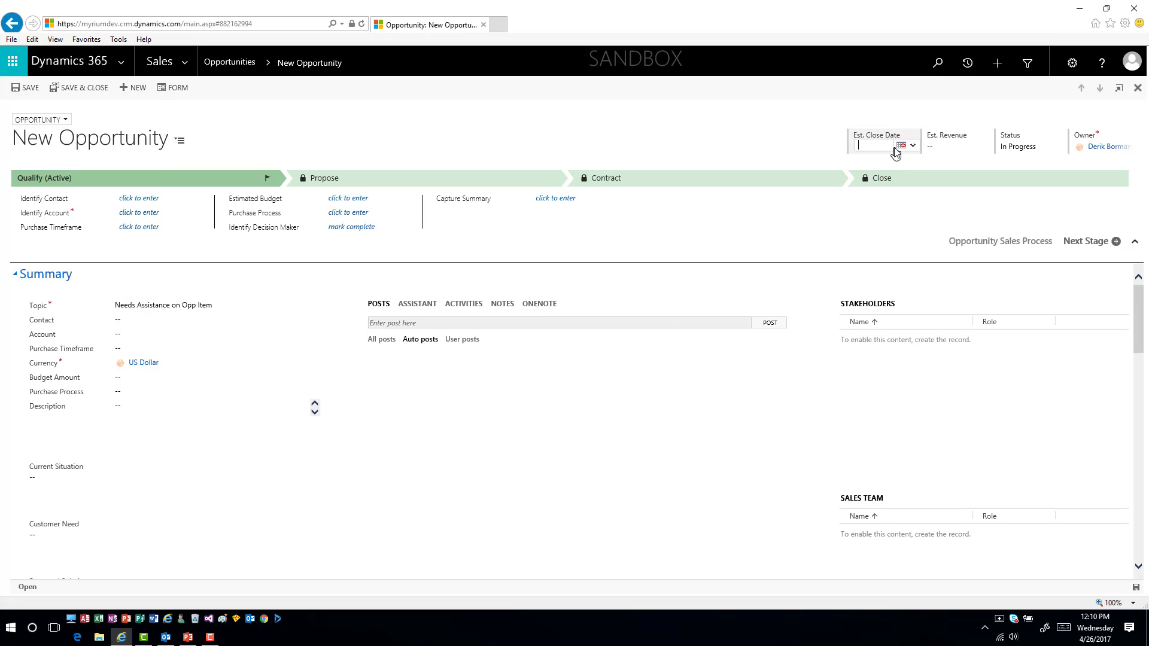
pyautogui.click(907, 145)
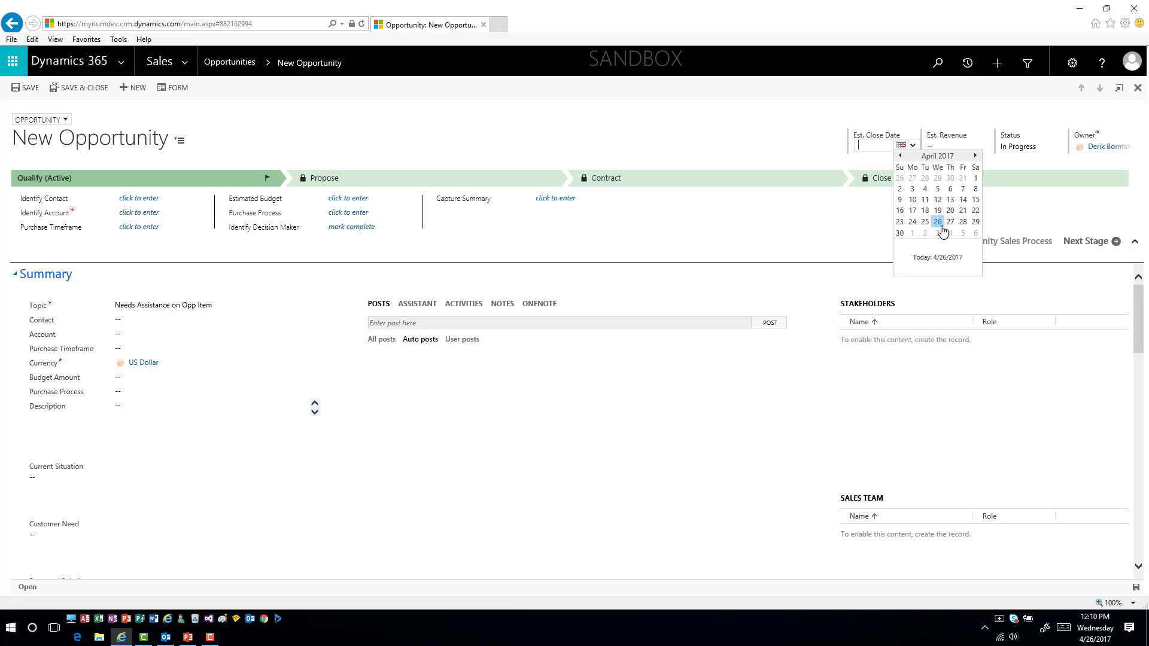
pyautogui.click(963, 222)
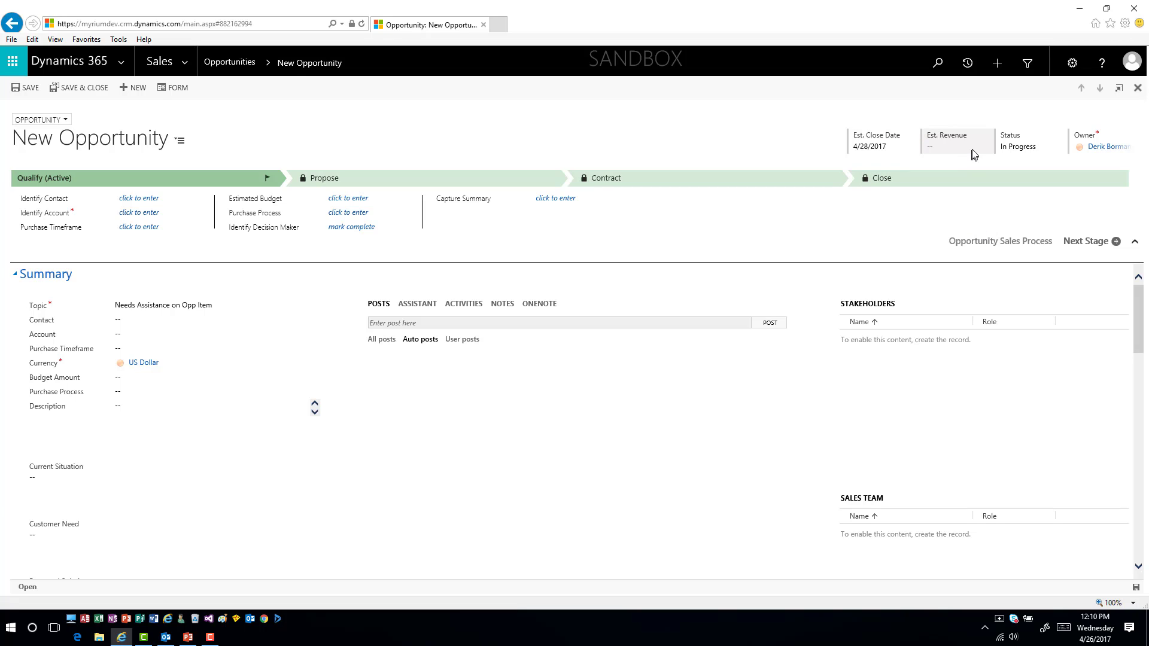
pyautogui.click(973, 152)
pyautogui.write('36000')
pyautogui.press('Tab')
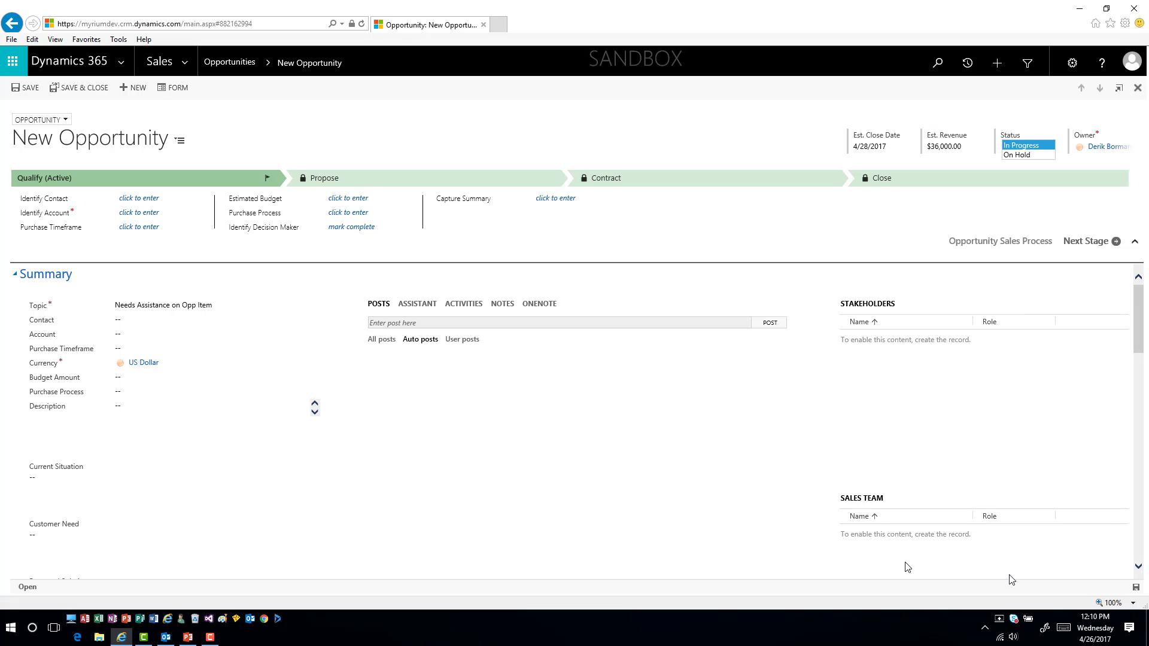
pyautogui.click(1132, 586)
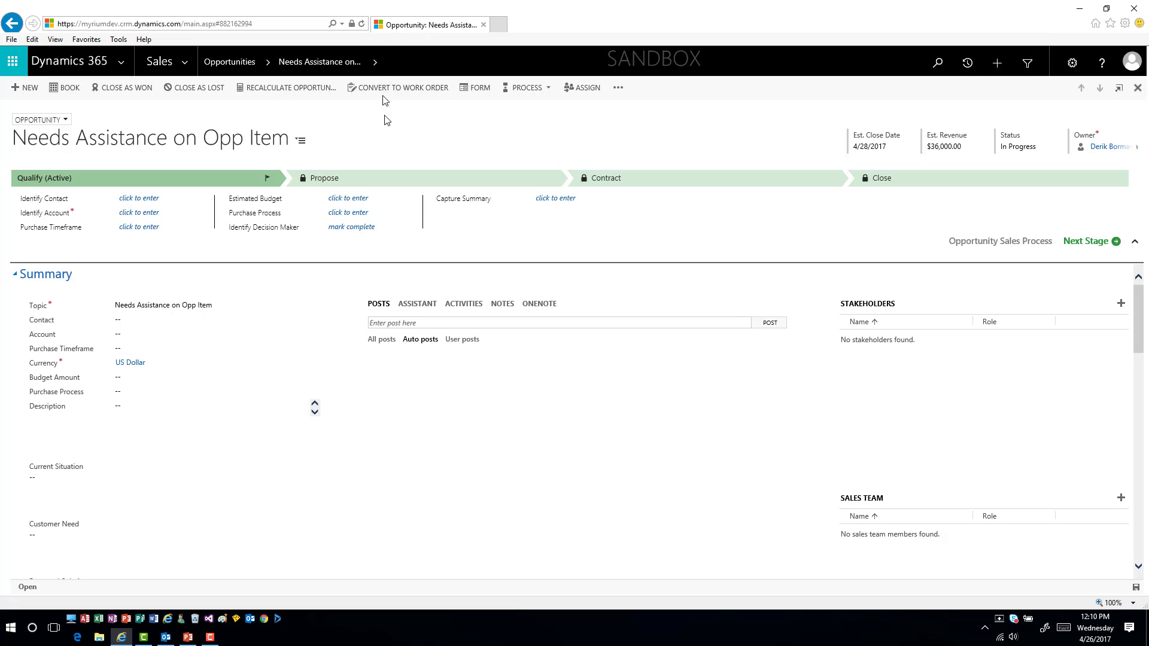
# Show the opportunity's related Resource Requirements from the breadcrumb menu
pyautogui.click(379, 69)
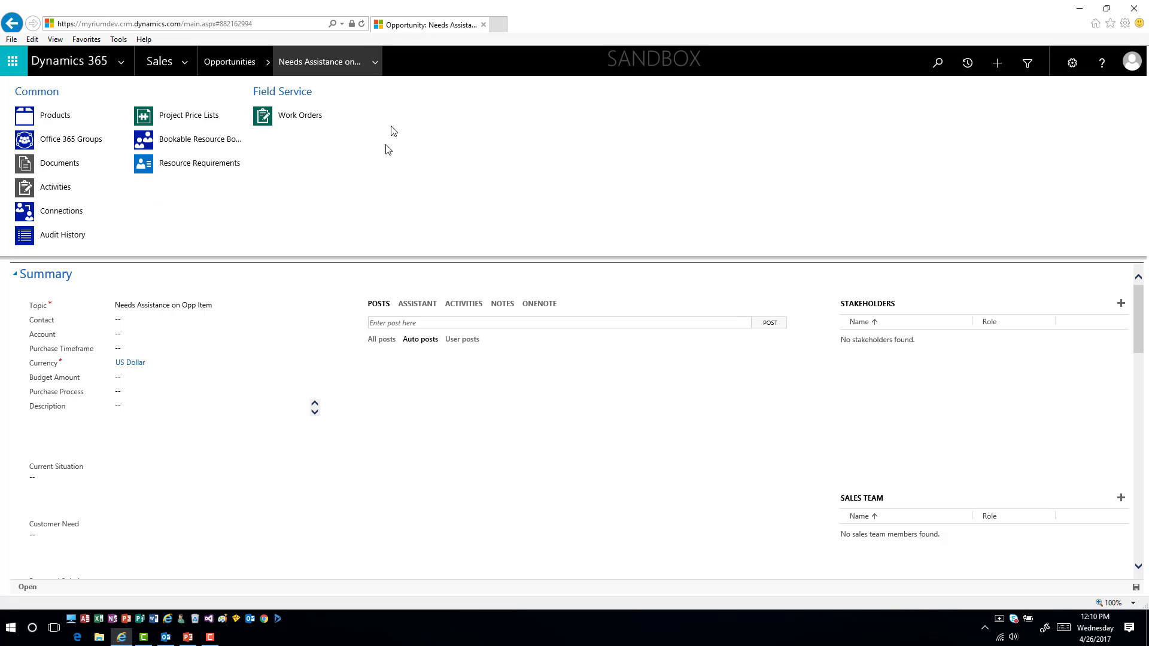
pyautogui.click(195, 169)
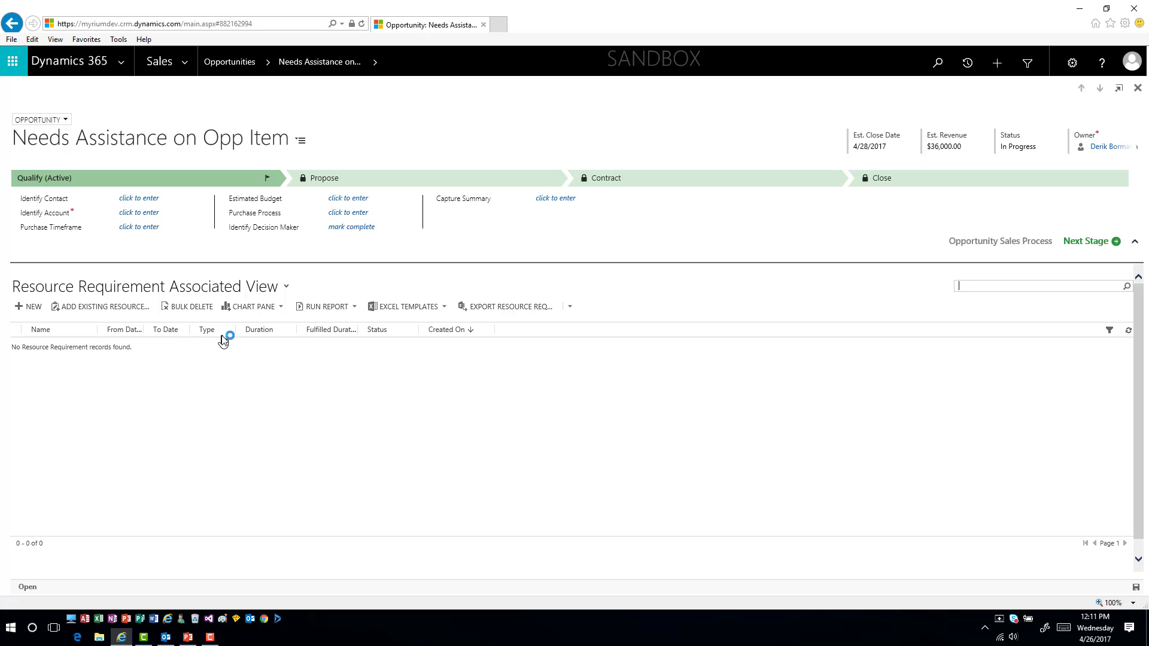
# Create a resource requirement dated 4/26/2017, allocation None, duration 1 hour, and save it
pyautogui.click(30, 310)
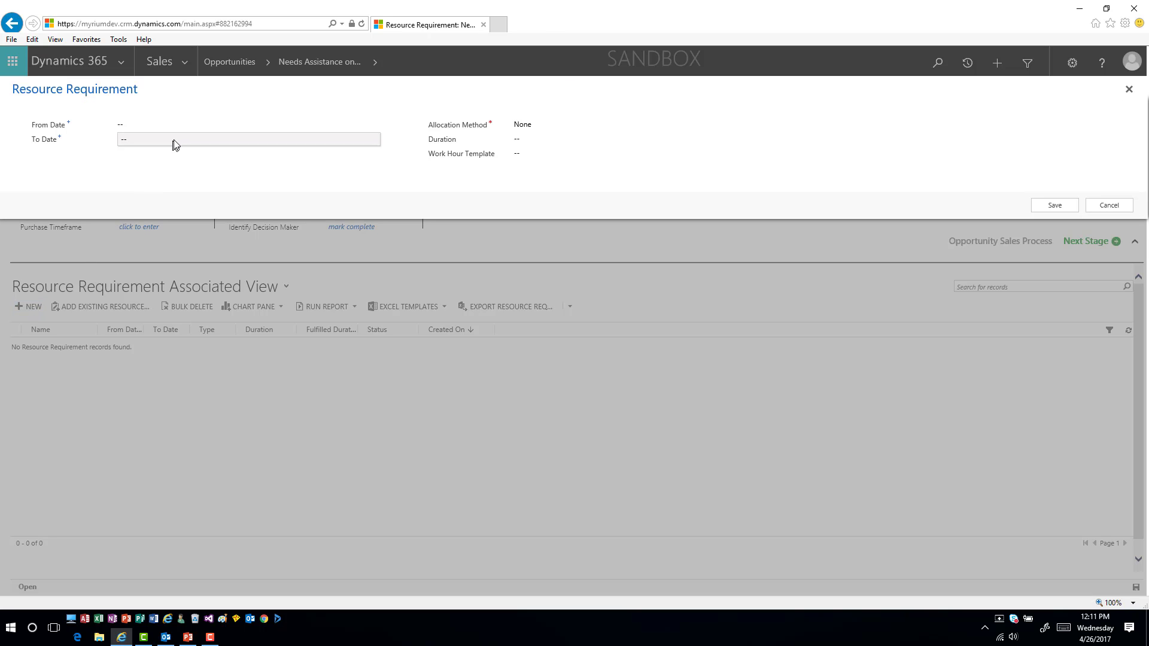
pyautogui.click(181, 125)
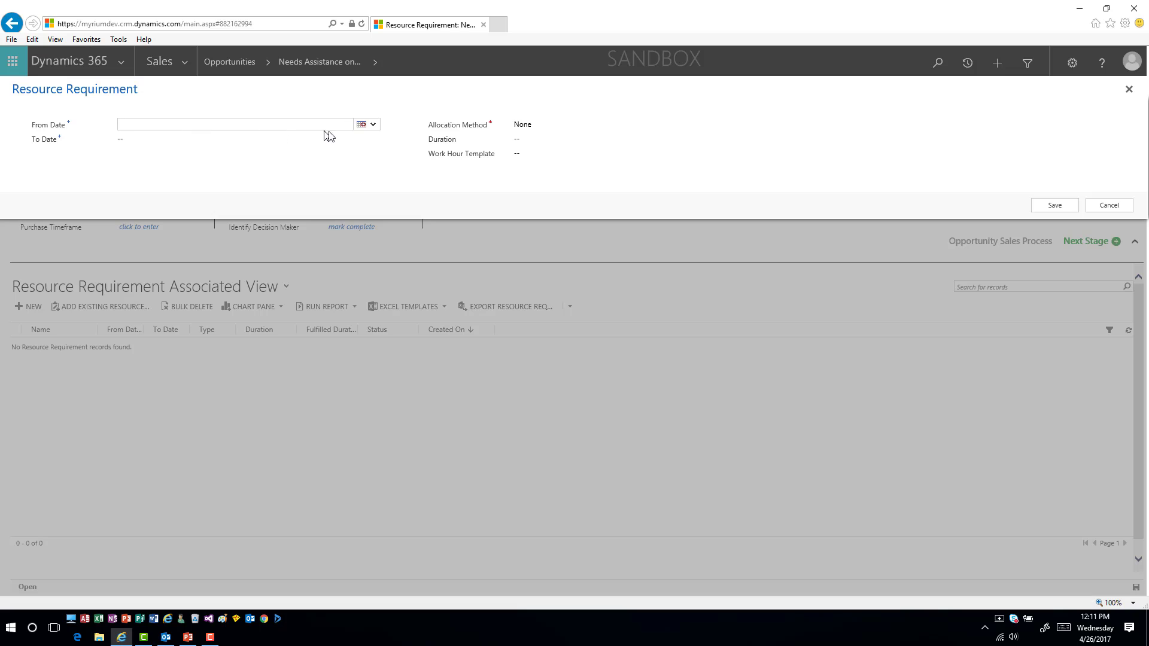
pyautogui.click(373, 125)
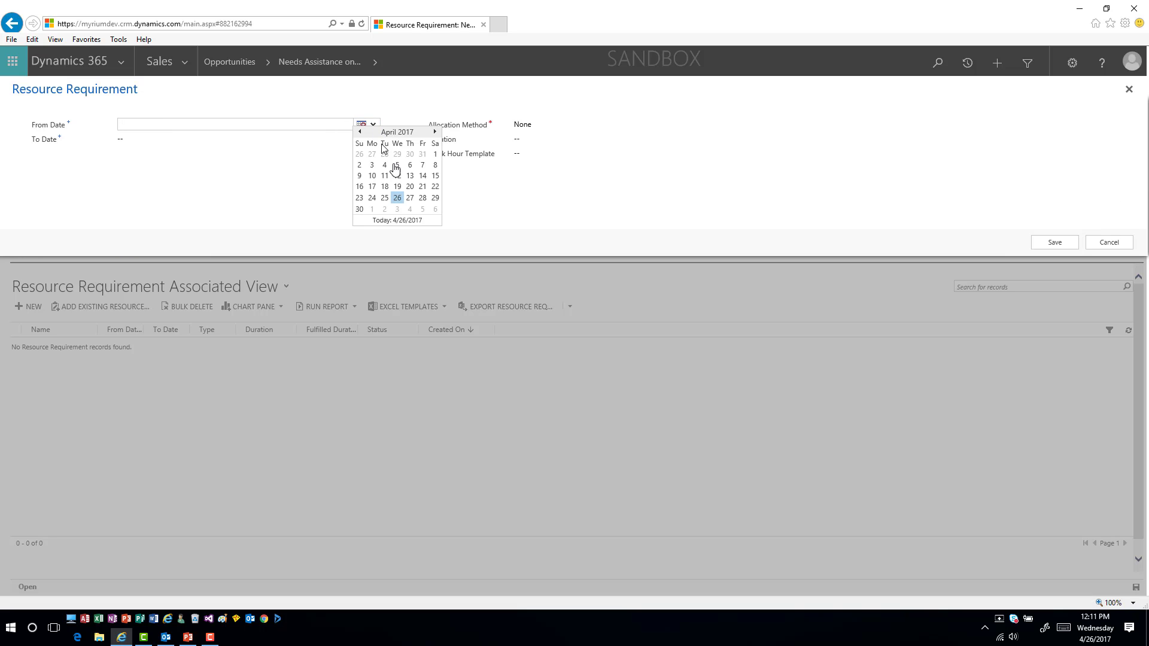
pyautogui.click(398, 198)
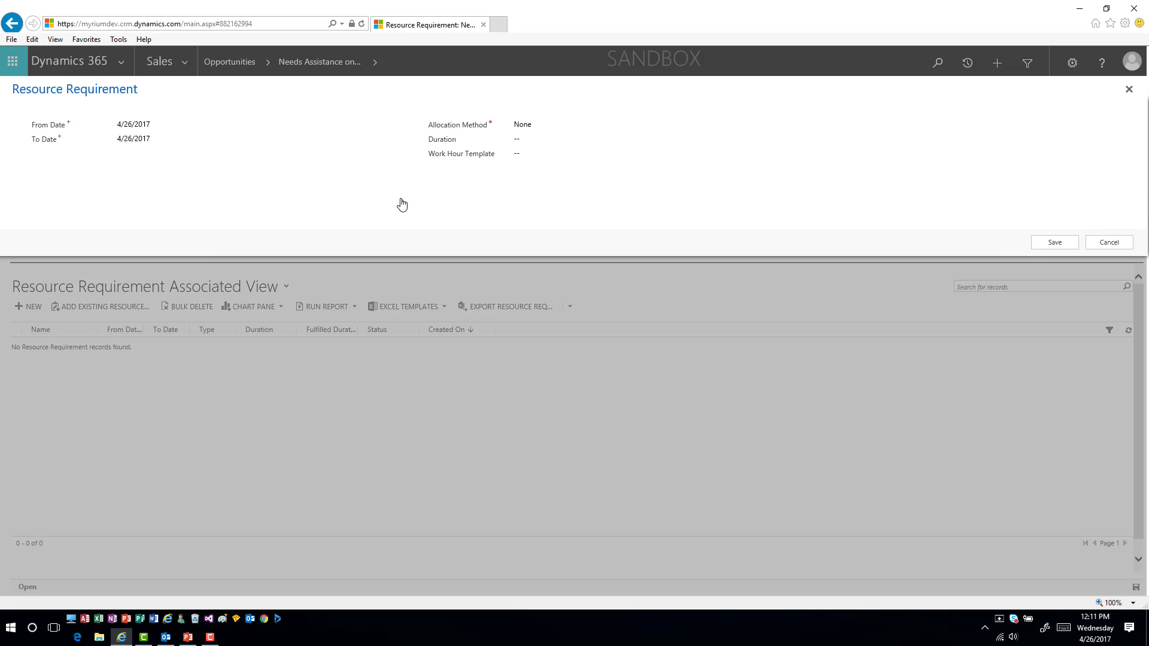
pyautogui.click(573, 128)
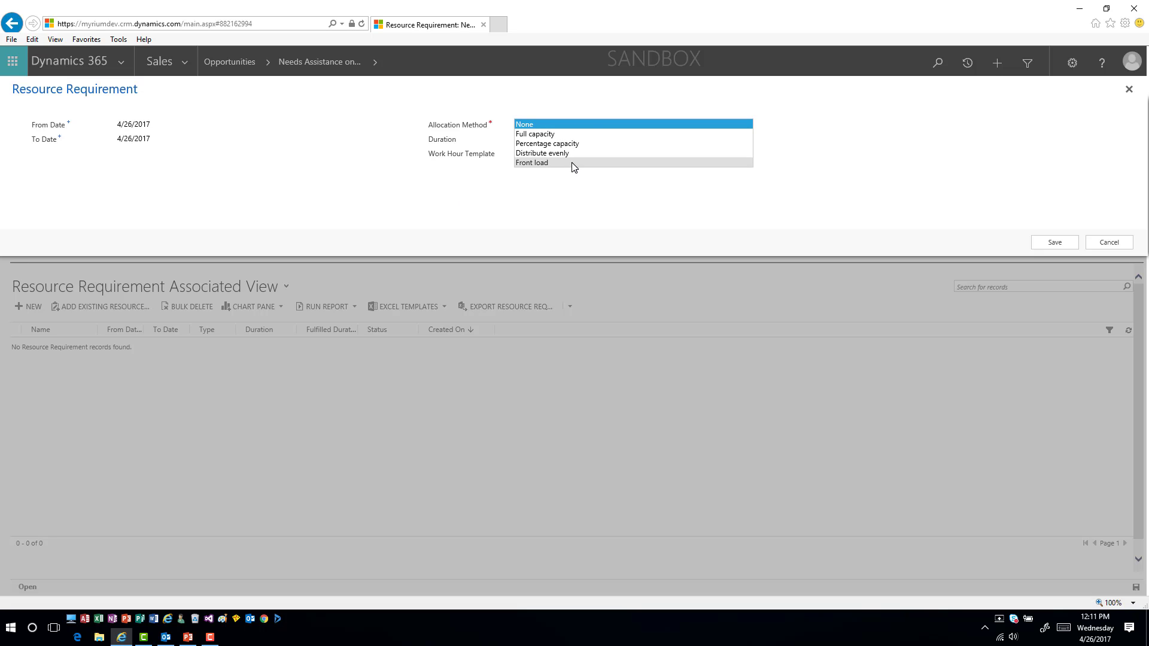
pyautogui.click(562, 125)
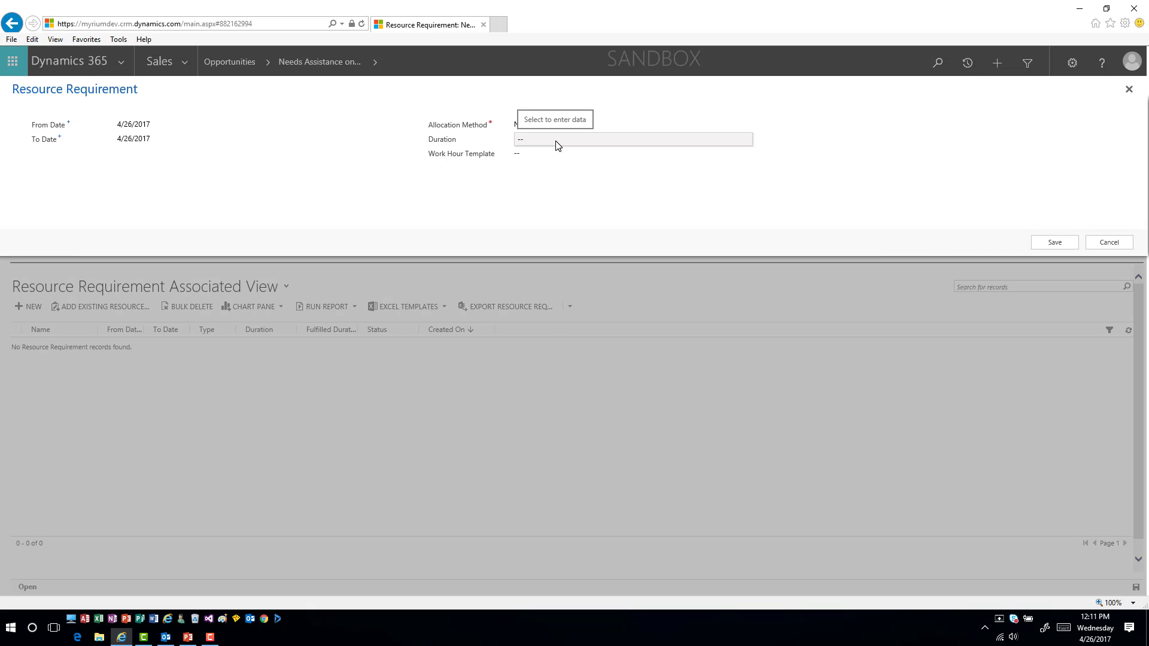
pyautogui.click(557, 139)
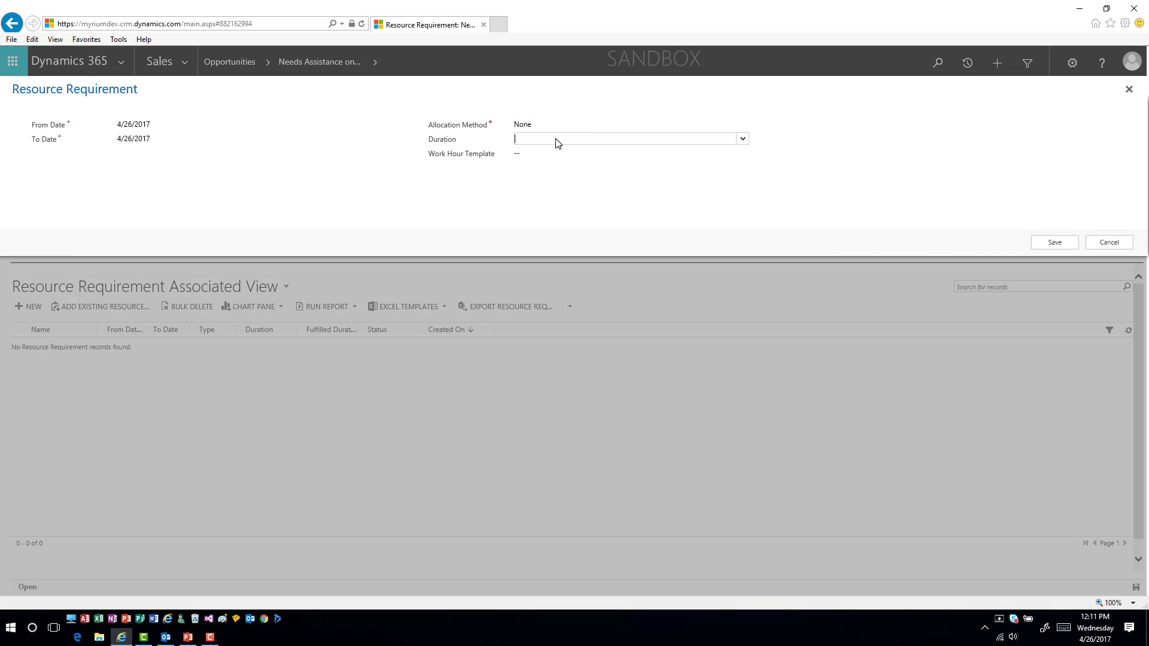
pyautogui.click(743, 139)
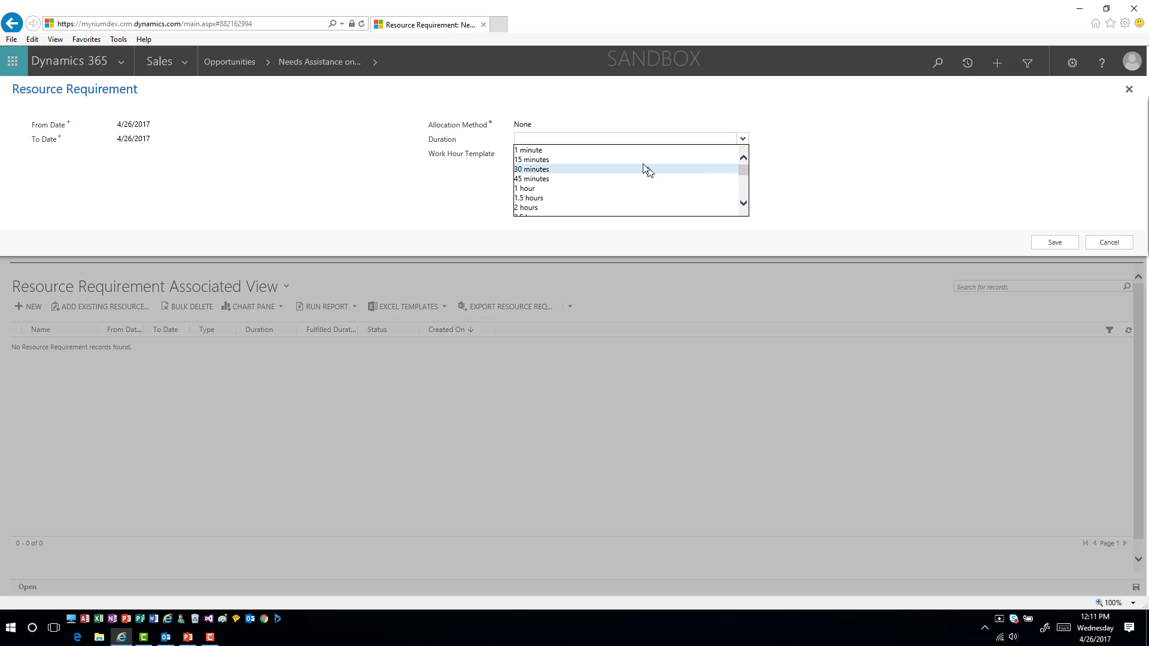
pyautogui.click(617, 190)
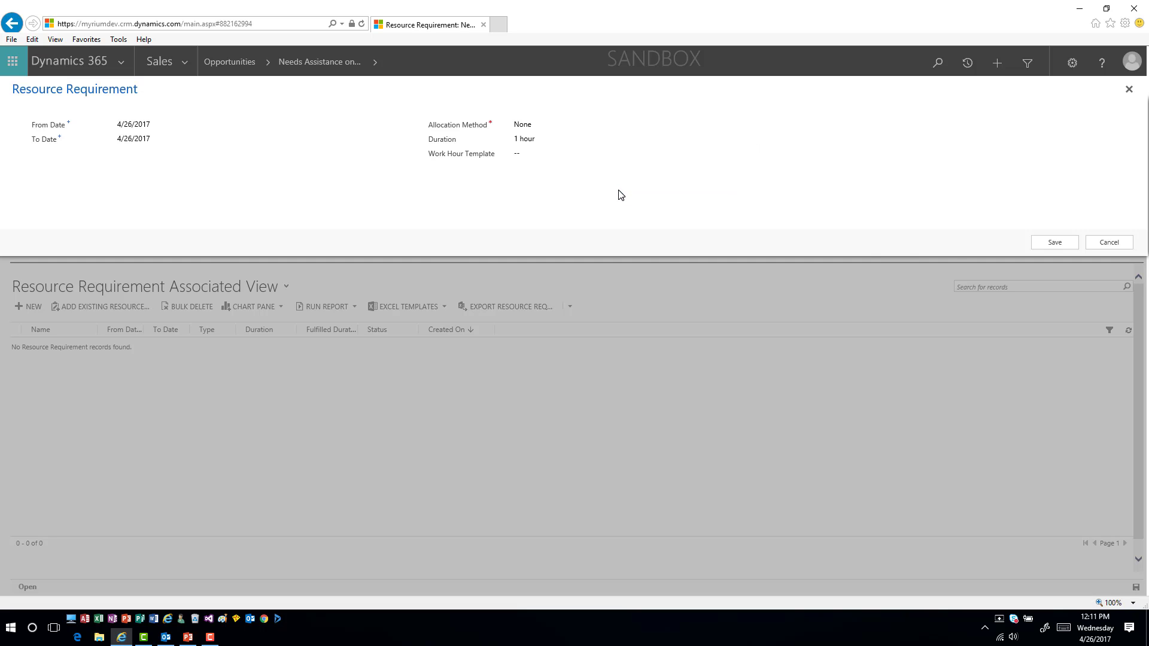
pyautogui.click(1052, 248)
pyautogui.click(1053, 250)
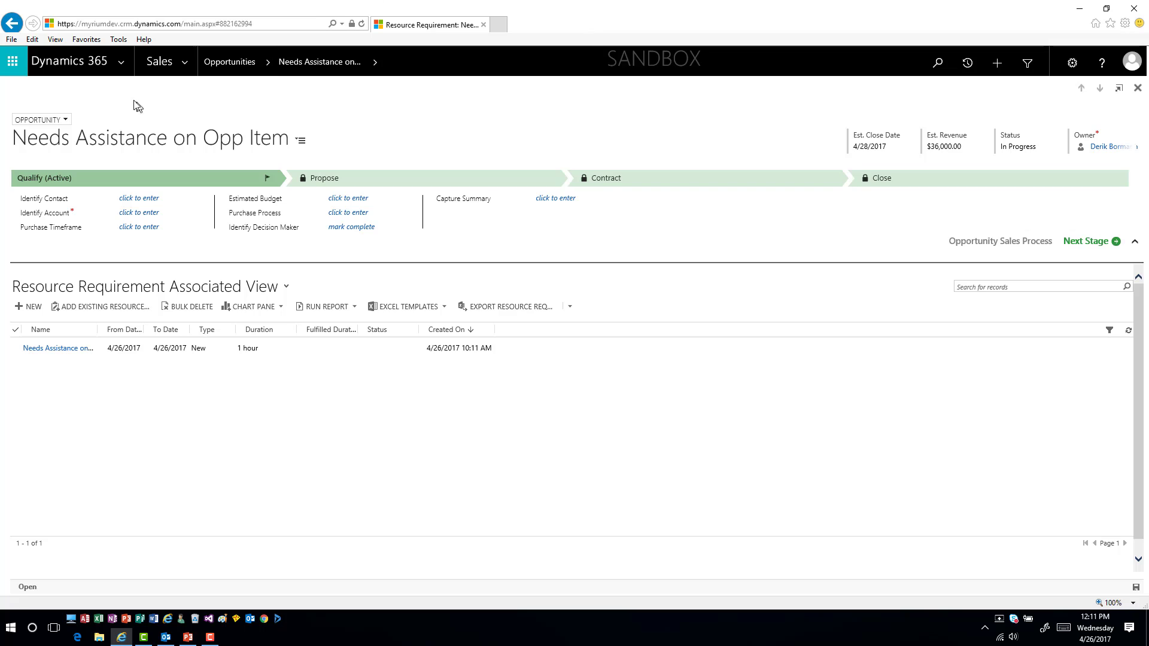
# Go to Field Service > Schedule Board
pyautogui.click(189, 71)
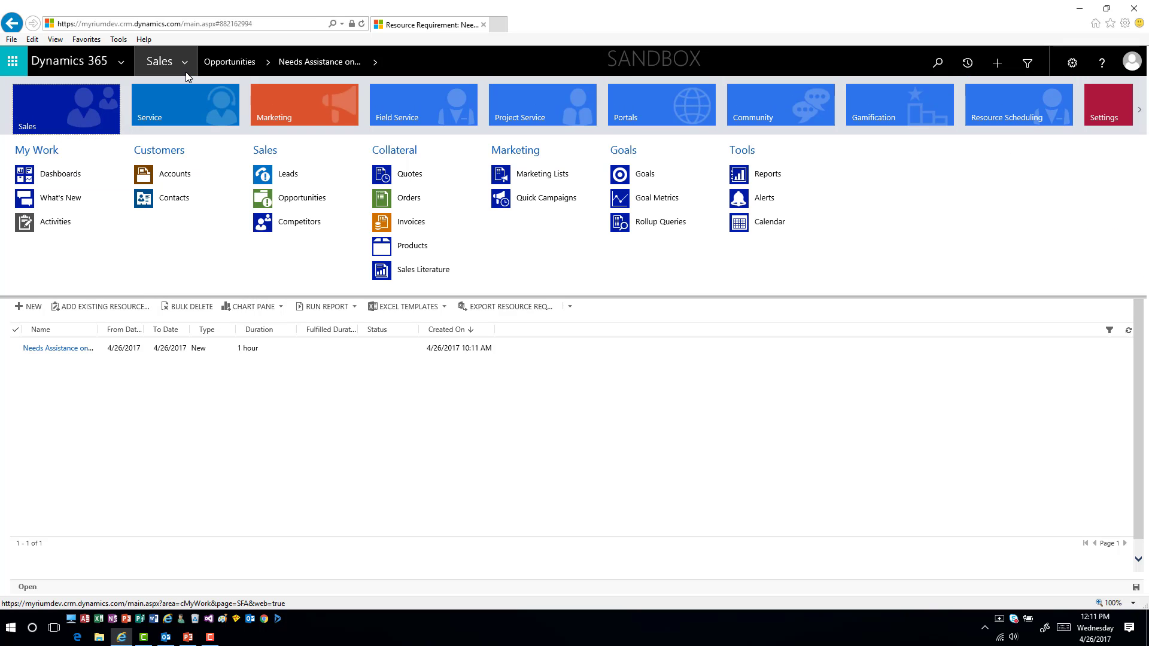
pyautogui.click(408, 115)
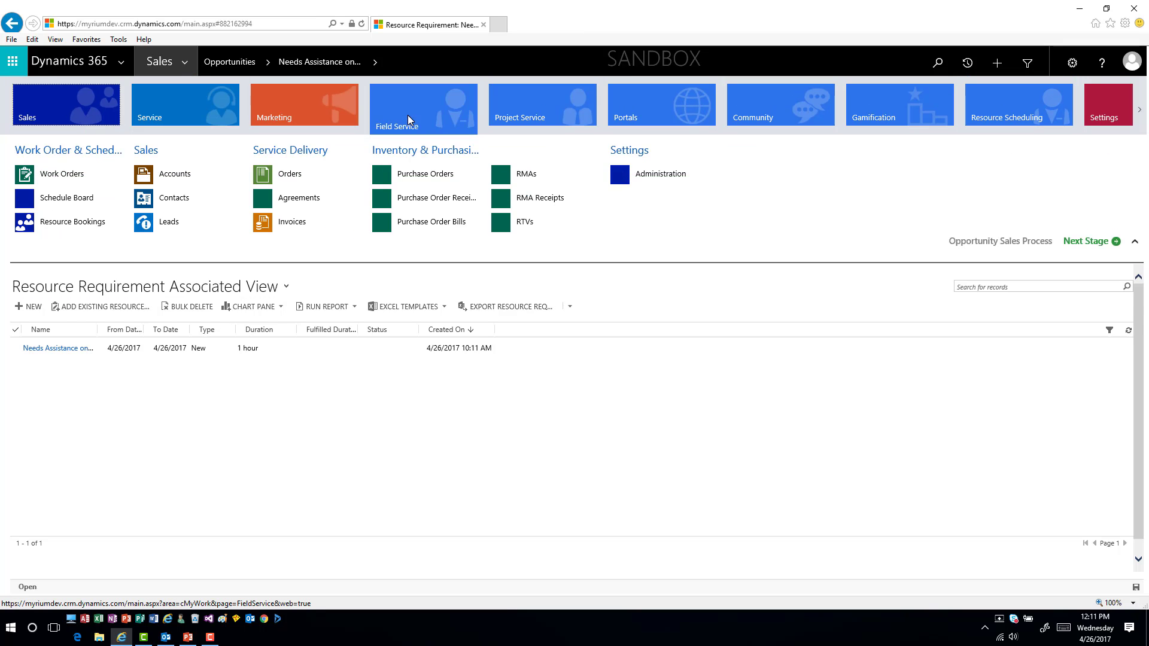
pyautogui.click(103, 202)
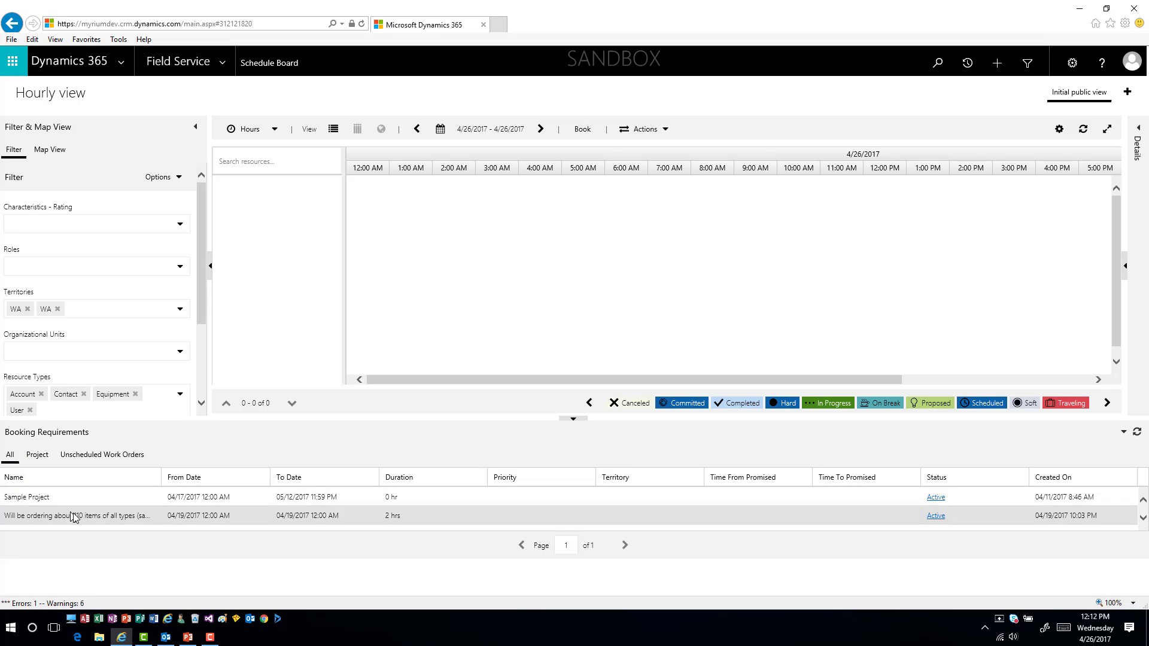
# Check the booking requirements list, switching between Unscheduled Work Orders and All
pyautogui.scroll(-2, 100, 501)
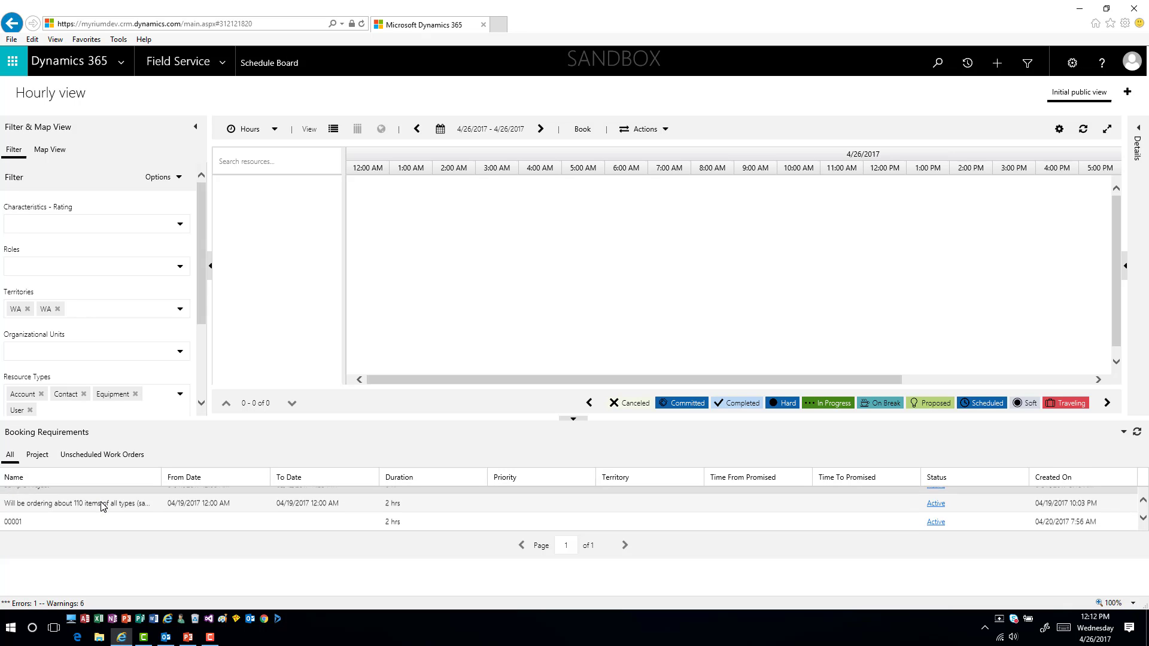
pyautogui.scroll(-1, 102, 507)
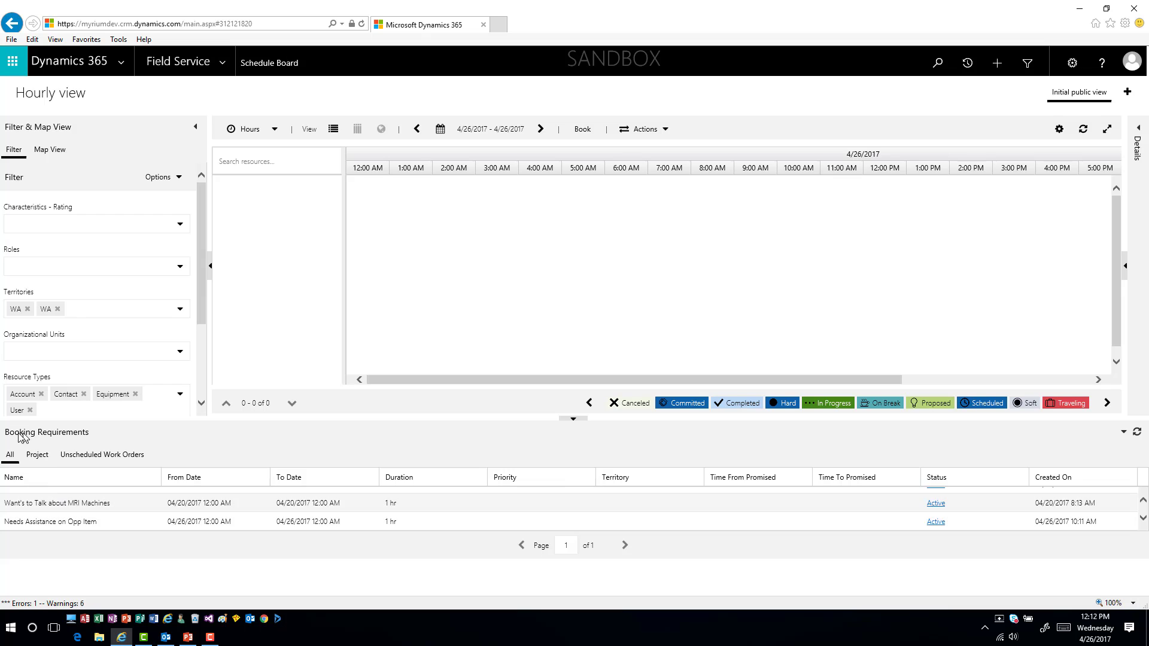
pyautogui.click(93, 458)
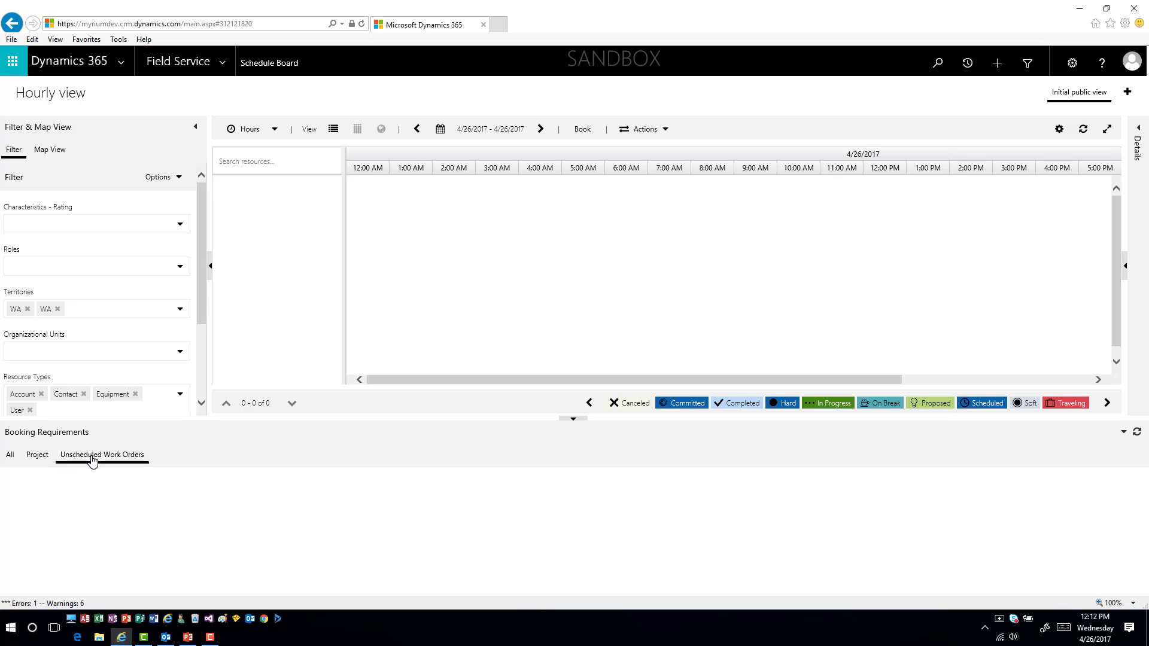
pyautogui.click(10, 456)
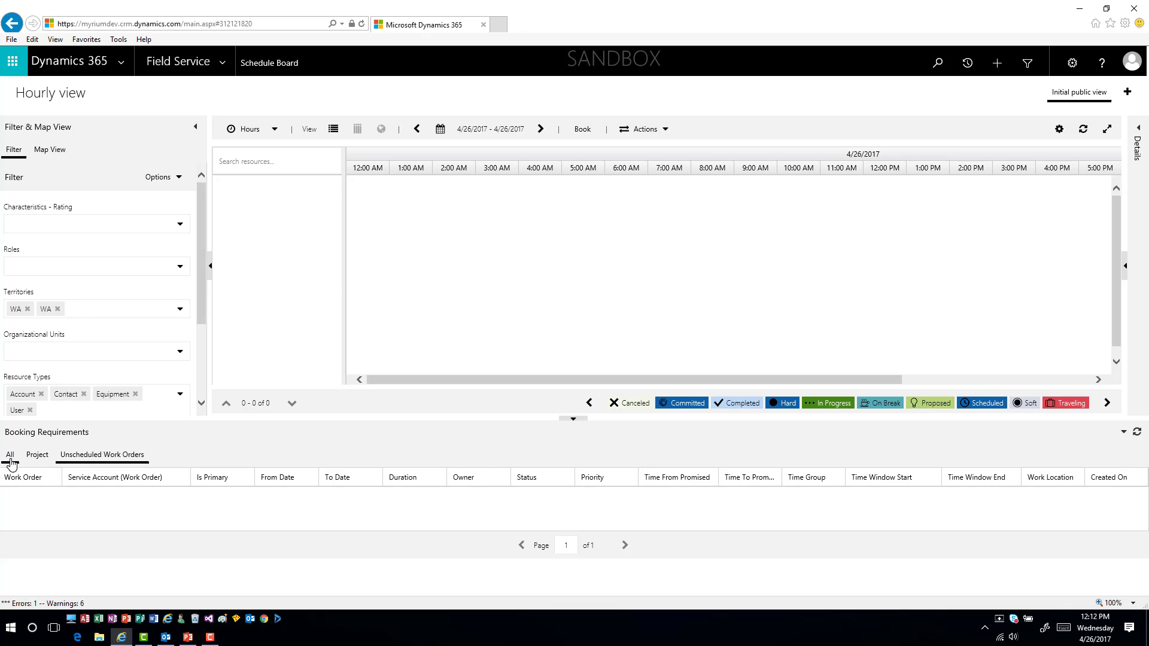
# Remove both WA territory tags to list all 81 resources, then book Needs Assistance on Opp Item at 2:15 AM
pyautogui.click(58, 310)
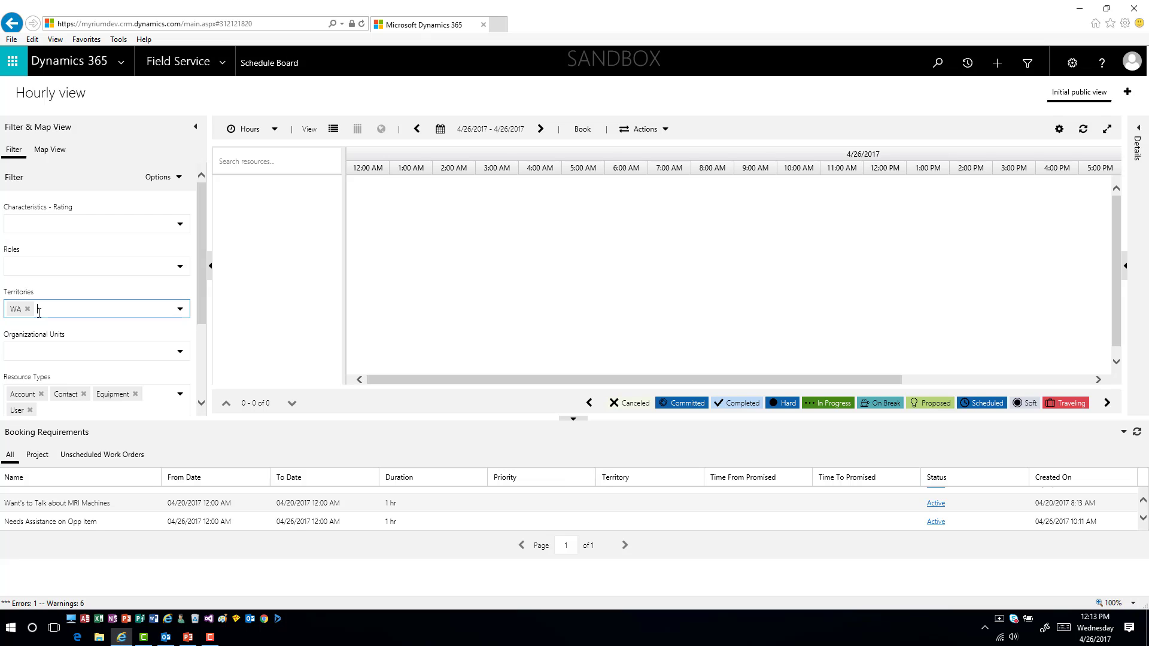
pyautogui.click(27, 309)
pyautogui.scroll(-1, 202, 304)
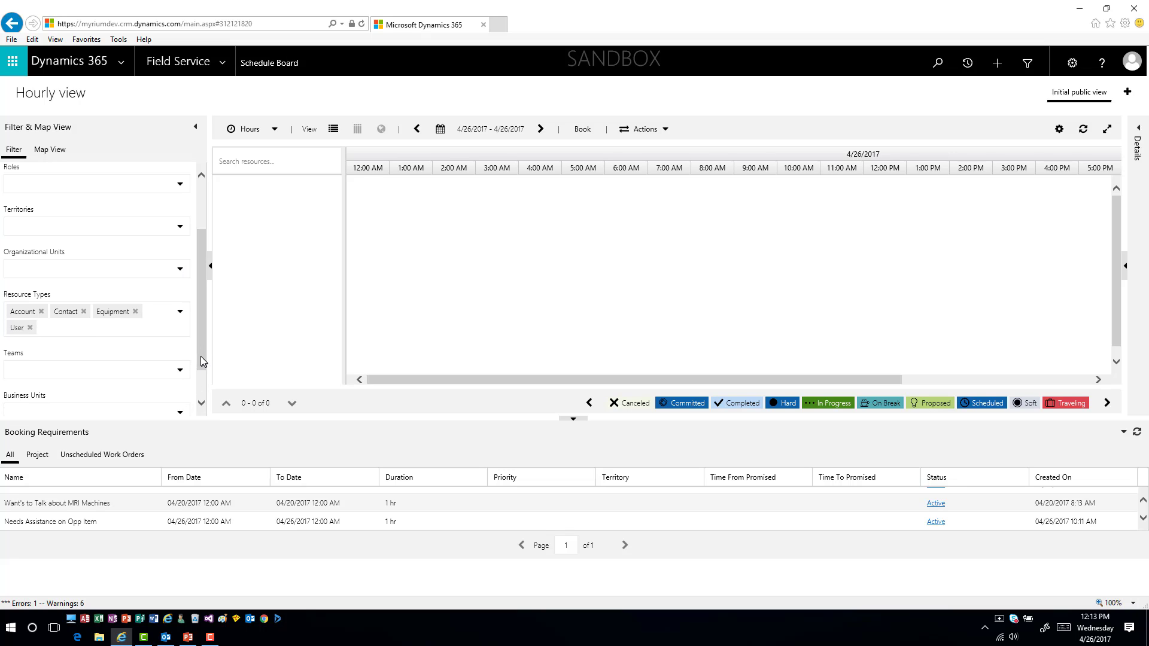
pyautogui.scroll(-1, 200, 357)
pyautogui.click(178, 404)
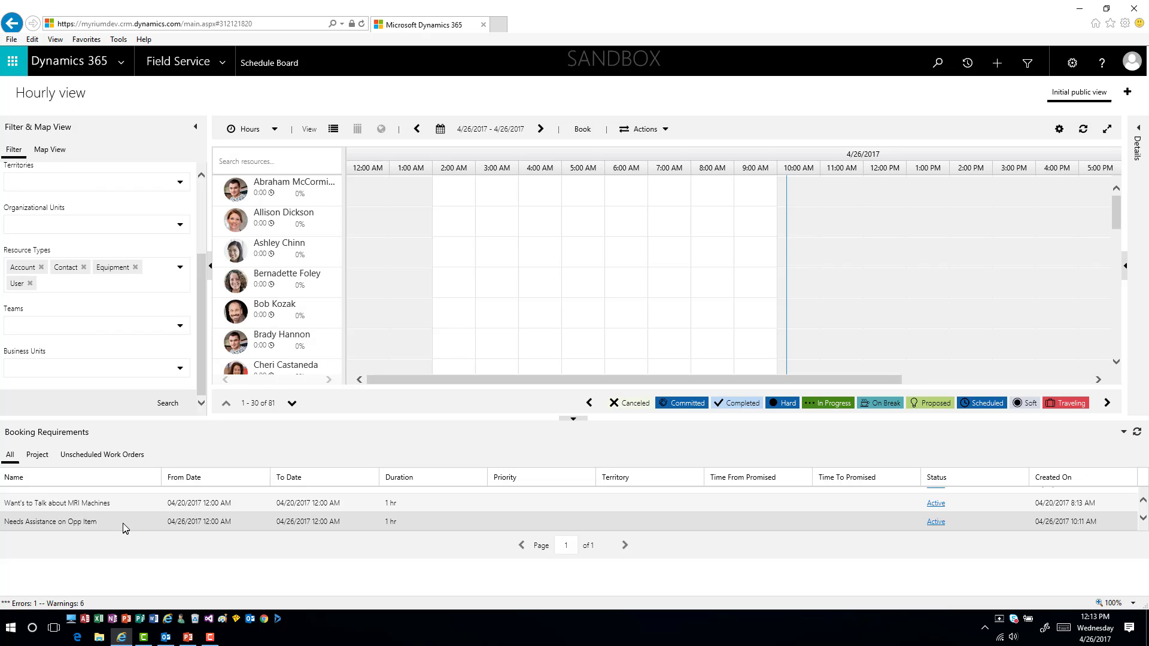
pyautogui.moveTo(124, 523); pyautogui.dragTo(453, 290)
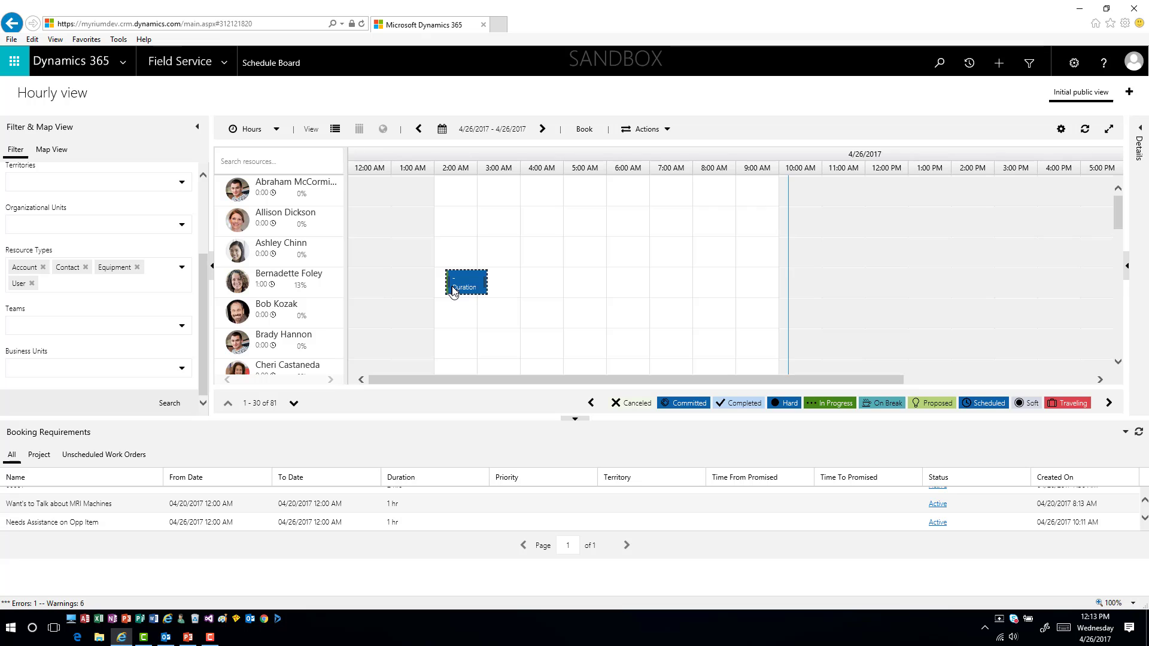